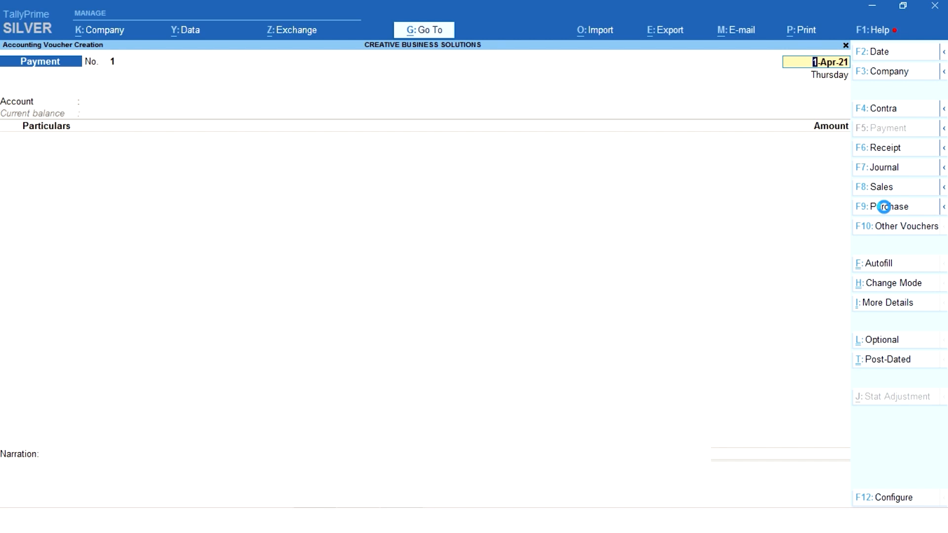
Start a purchase voucher and set its mode to Item Invoice
{"action": "left_click", "coordinate": [885, 206]}
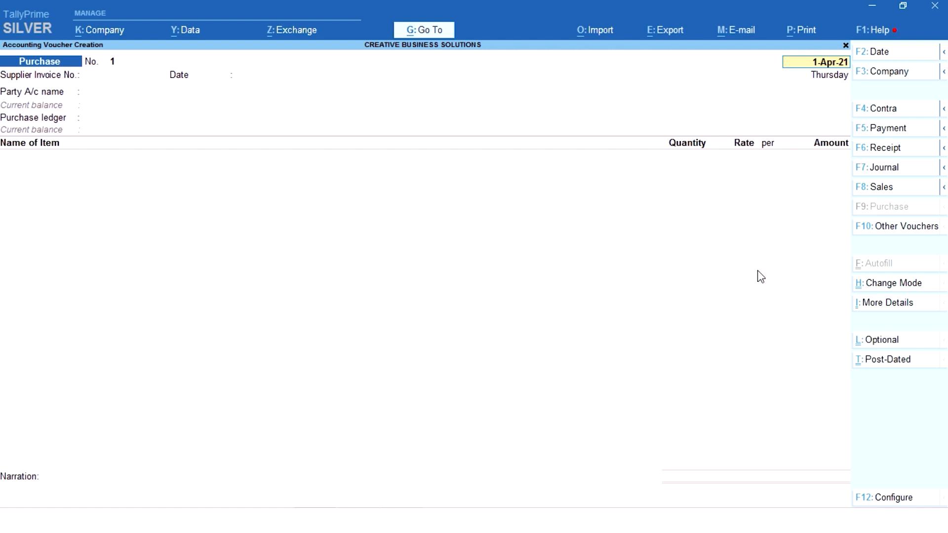
{"action": "left_click", "coordinate": [882, 294]}
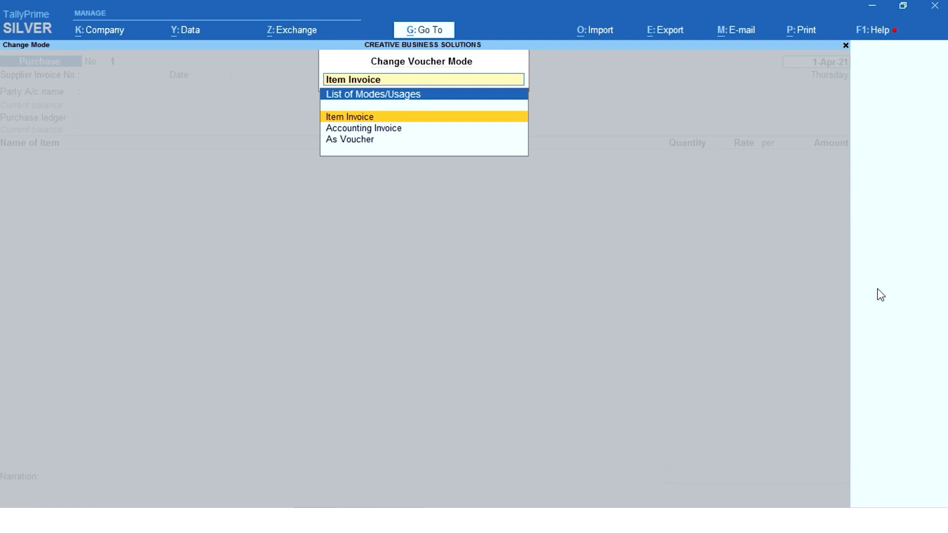
{"action": "key", "text": "Return"}
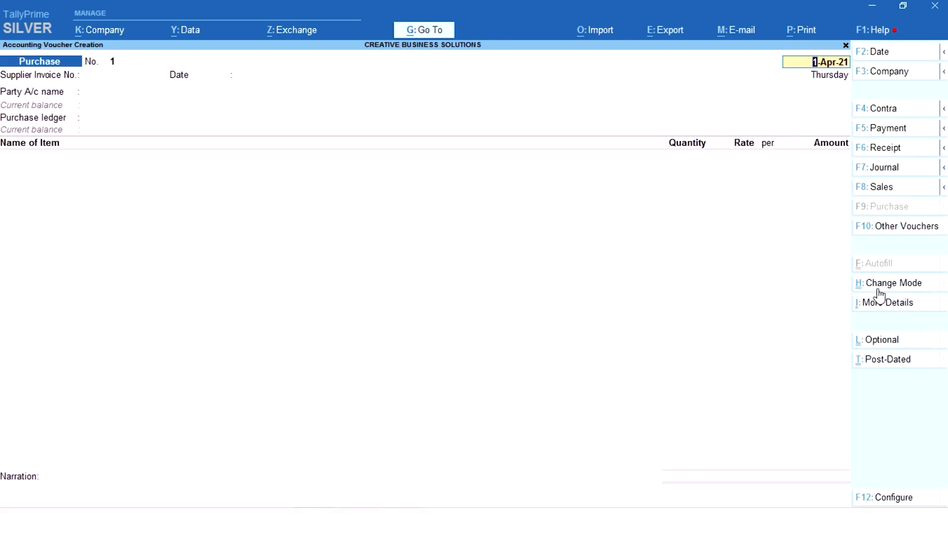
Keep the voucher date 1-Apr-21 and enter supplier invoice number 1 with the same date
{"action": "key", "text": "Return"}
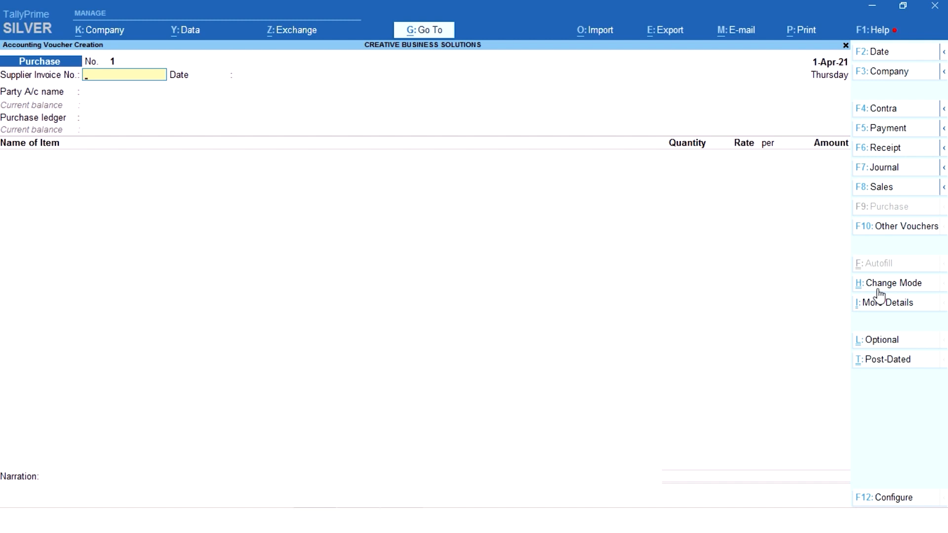
{"action": "type", "text": "1"}
{"action": "key", "text": "Return"}
{"action": "key", "text": "Return"}
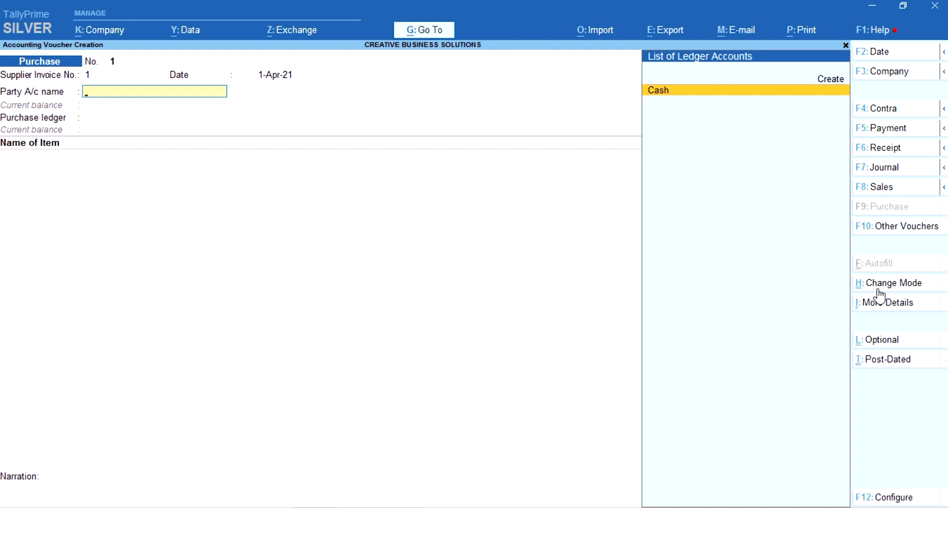
Create a party ledger named HAVANA YUKTA SATIONERIES under the Sundry Creditors group
{"action": "key", "text": "Up"}
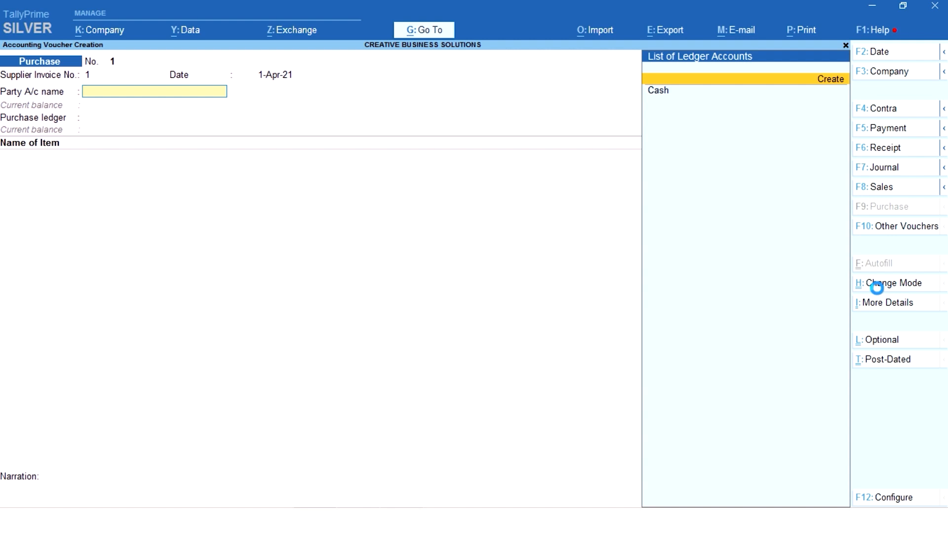
{"action": "key", "text": "Return"}
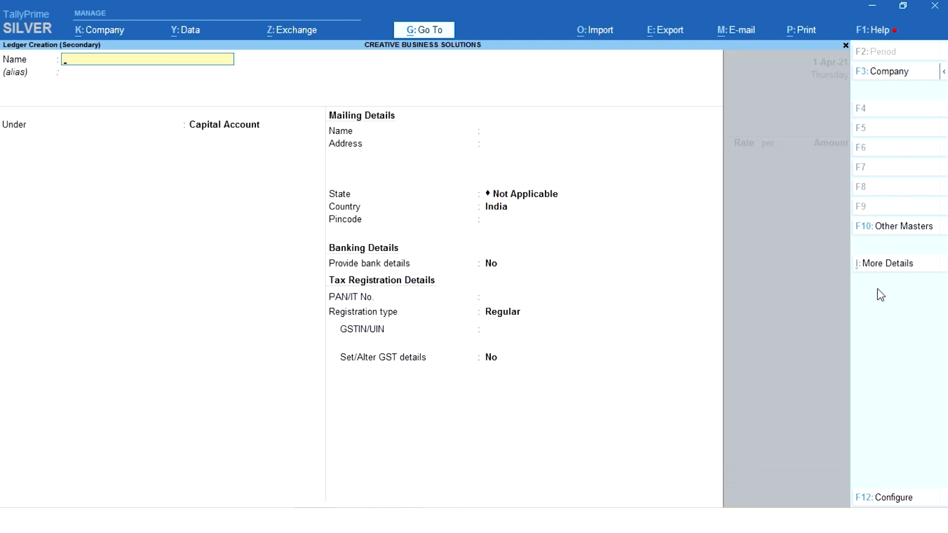
{"action": "type", "text": "HAVANA YUKTA SATIONERIES"}
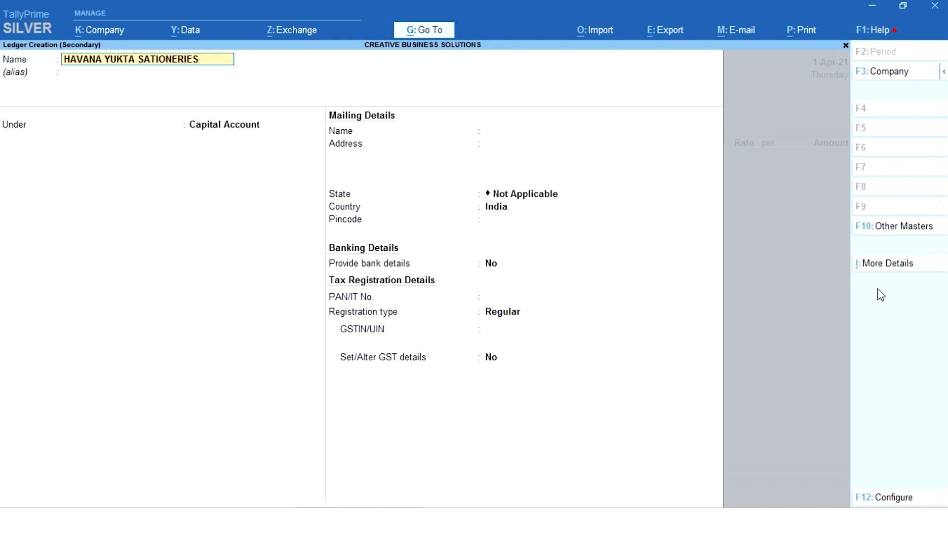
{"action": "key", "text": "Return"}
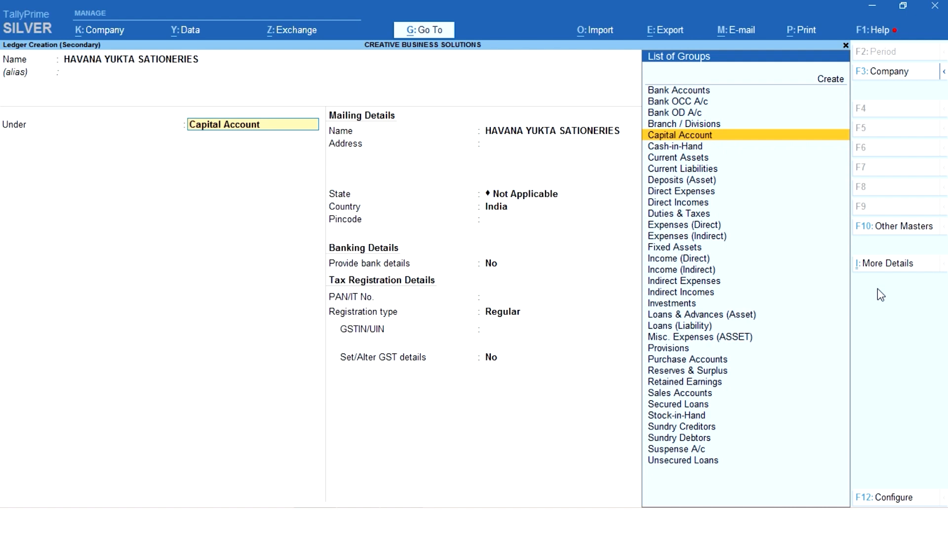
{"action": "type", "text": "CR"}
{"action": "key", "text": "Down"}
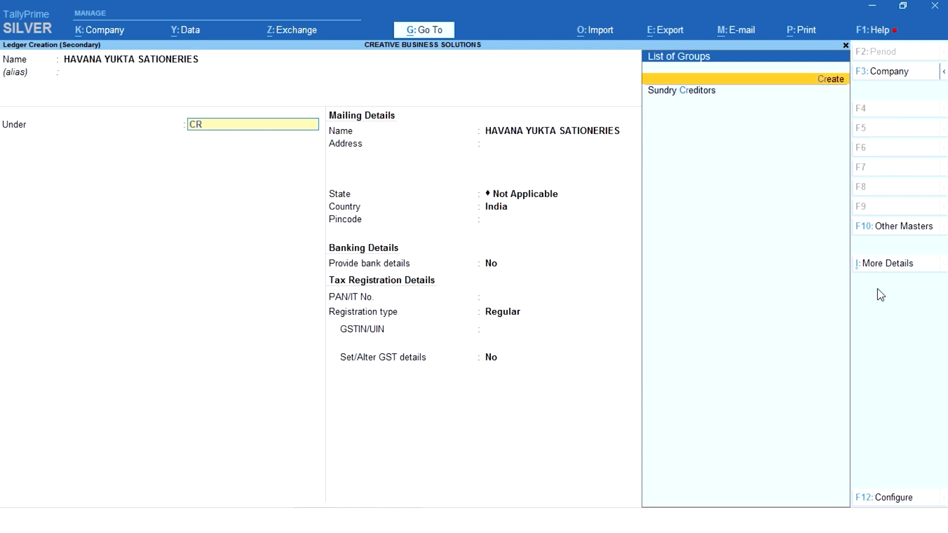
{"action": "key", "text": "Down"}
{"action": "key", "text": "Return"}
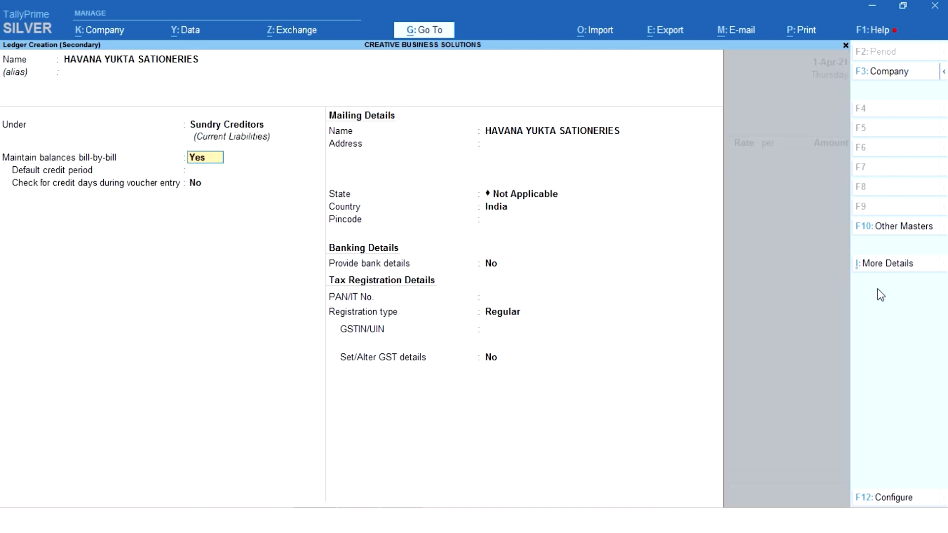
Keep the default bill-by-bill, mailing, banking and tax details of the supplier ledger and save it as the voucher's party
{"action": "key", "text": "Return"}
{"action": "key", "text": "Return"}
{"action": "key", "text": "Return"}
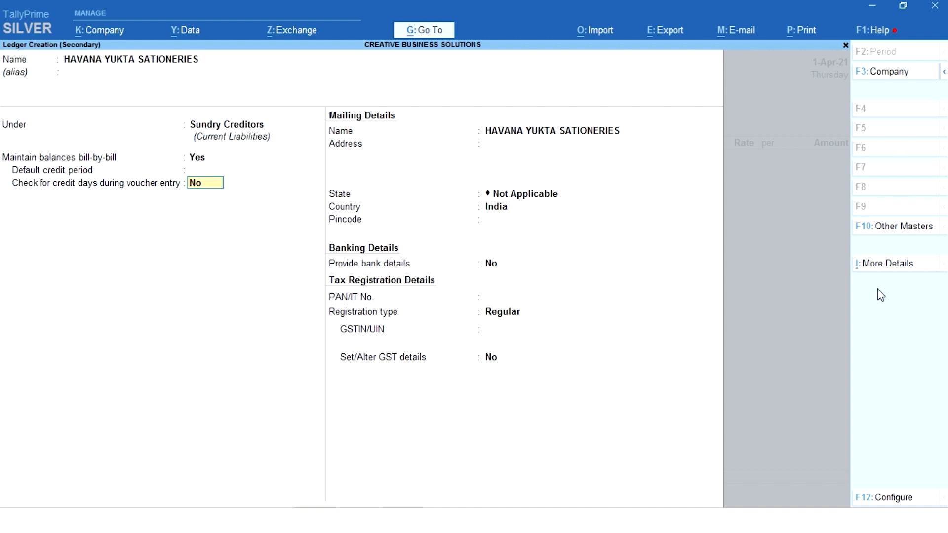
{"action": "key", "text": "Return"}
{"action": "key", "text": "Return"}
{"action": "key", "text": "Return"}
{"action": "key", "text": "Return"}
{"action": "key", "text": "Return"}
{"action": "key", "text": "Return"}
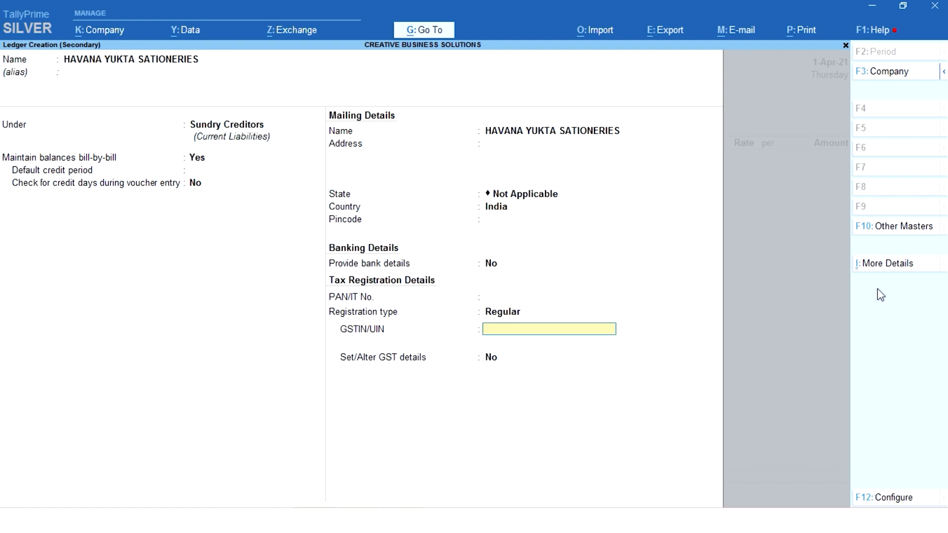
{"action": "key", "text": "Return"}
{"action": "key", "text": "Return"}
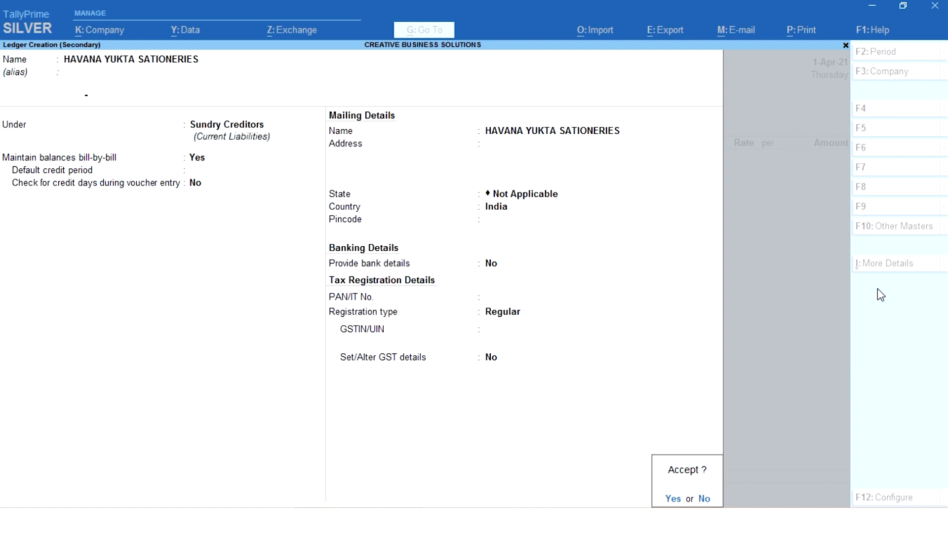
{"action": "key", "text": "Return"}
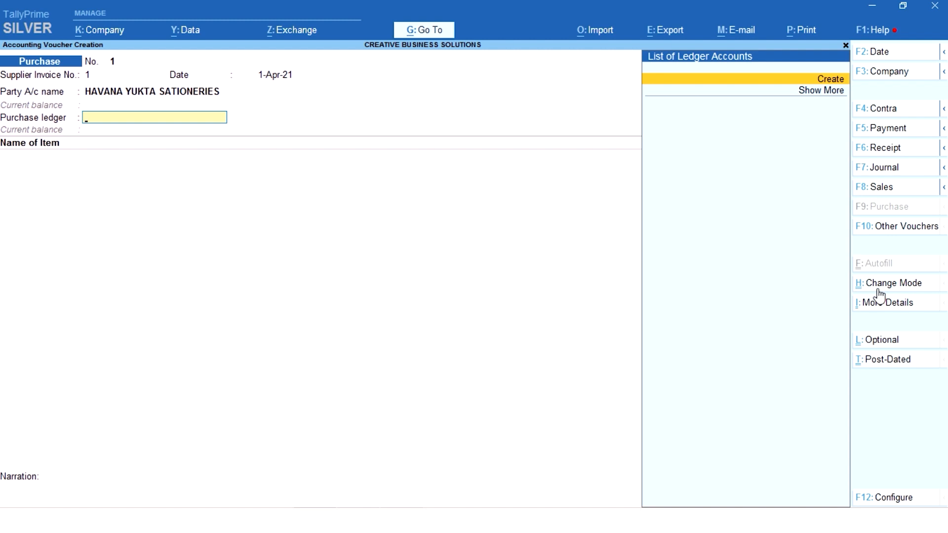
Create a purchase ledger named PURCHASES under the Purchase Accounts group
{"action": "key", "text": "Return"}
{"action": "type", "text": "PURCHASES"}
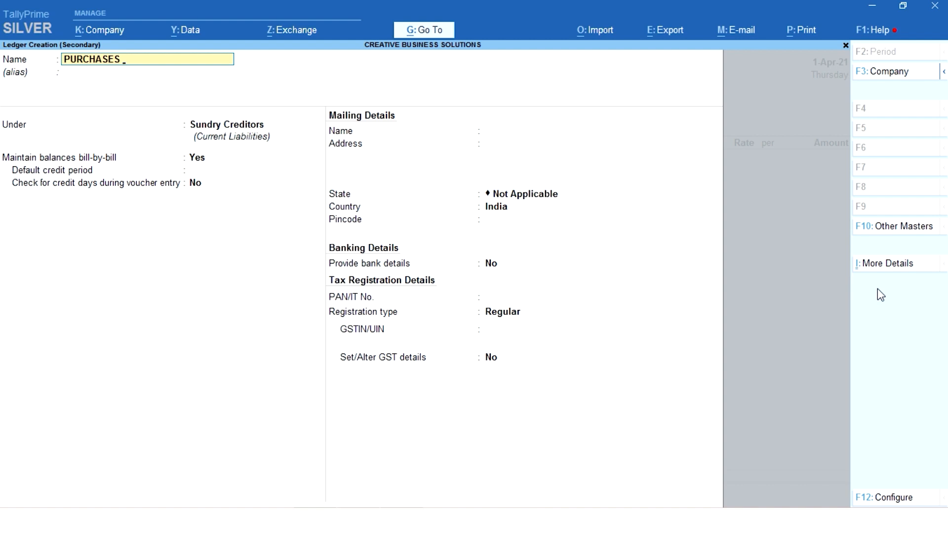
{"action": "key", "text": "Return"}
{"action": "key", "text": "Return"}
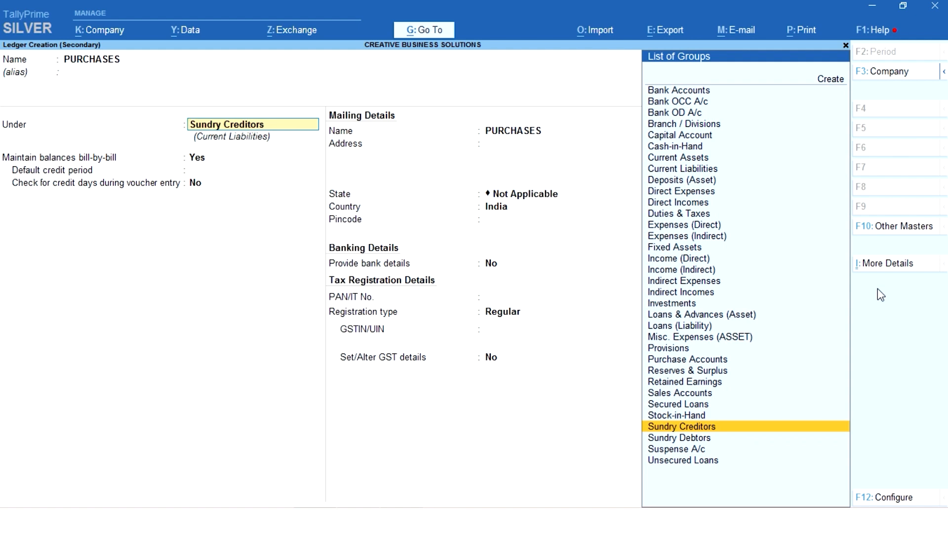
{"action": "type", "text": "P"}
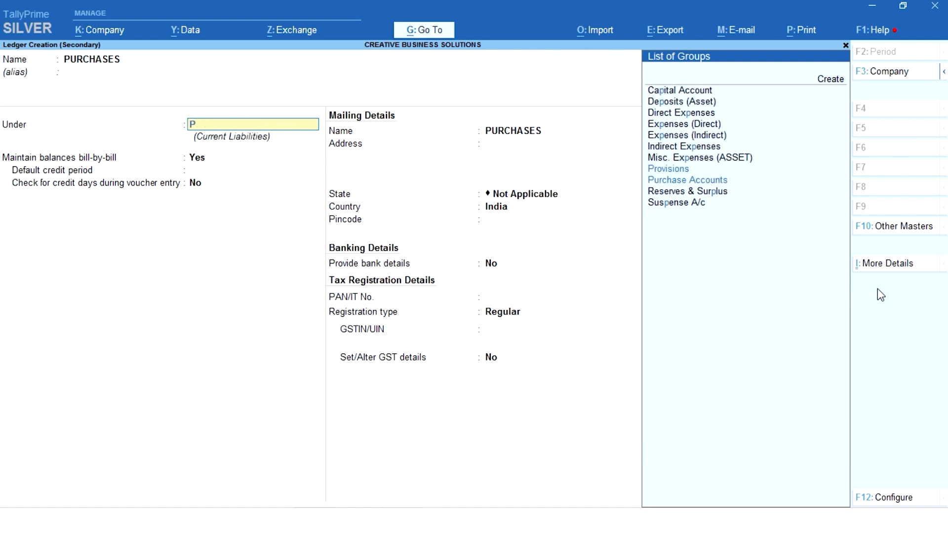
{"action": "type", "text": "U"}
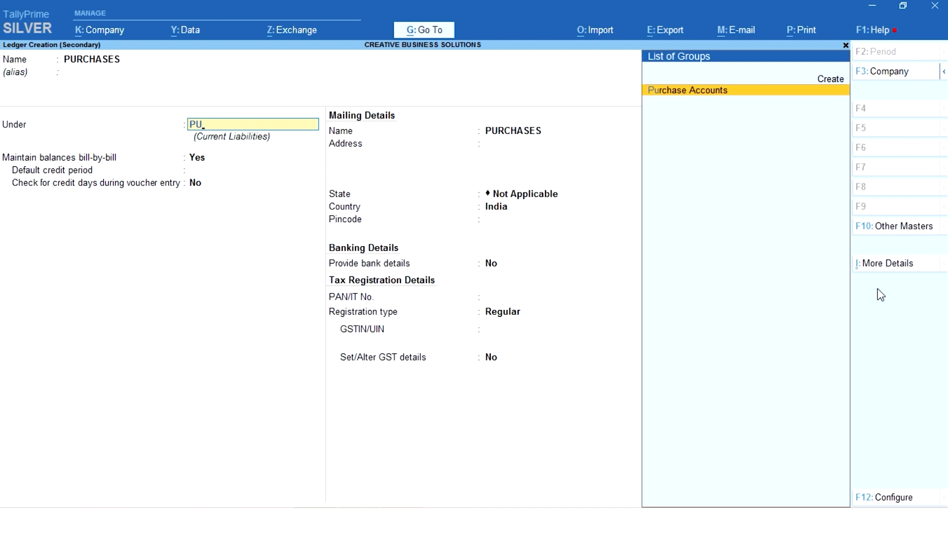
{"action": "key", "text": "Return"}
Keep the default ledger type, GST and banking details of the PURCHASES ledger and save it into the voucher
{"action": "key", "text": "Return"}
{"action": "key", "text": "Return"}
{"action": "key", "text": "Return"}
{"action": "key", "text": "Return"}
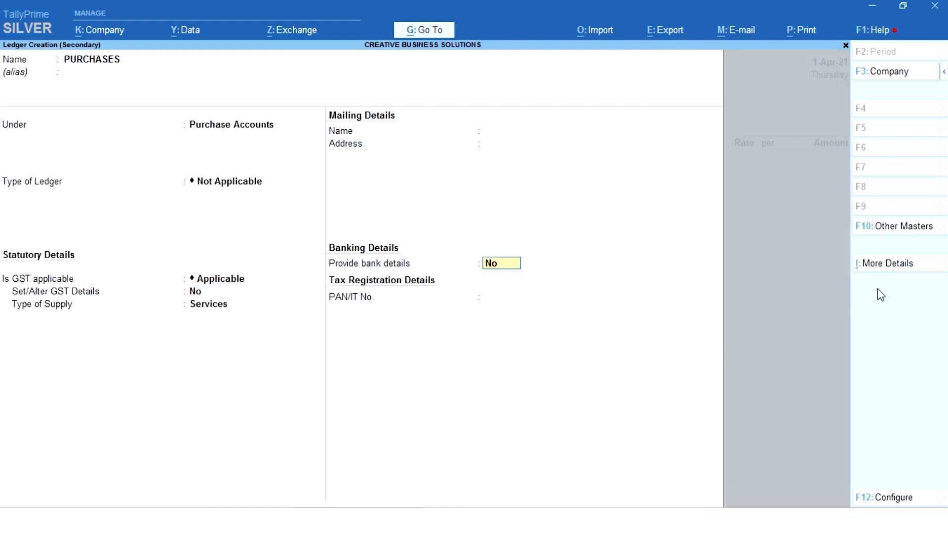
{"action": "key", "text": "Return"}
{"action": "key", "text": "Return"}
{"action": "key", "text": "Return"}
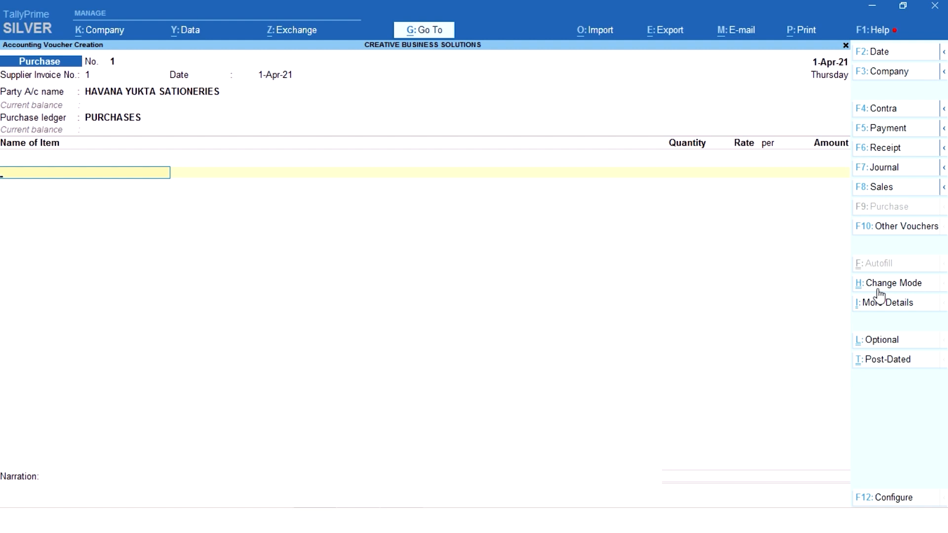
Start a new stock item named PEN under the Primary group from the voucher's item line
{"action": "type", "text": "EN"}
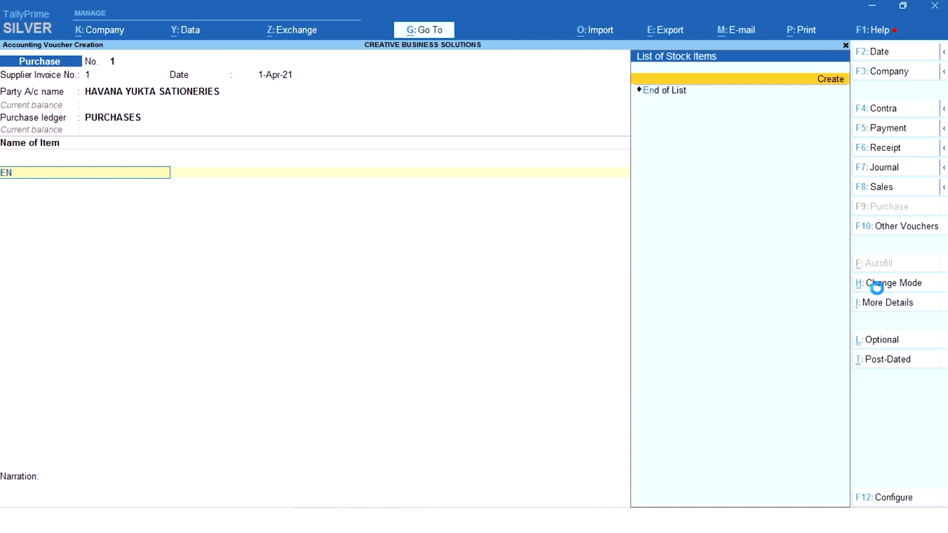
{"action": "type", "text": "PEN"}
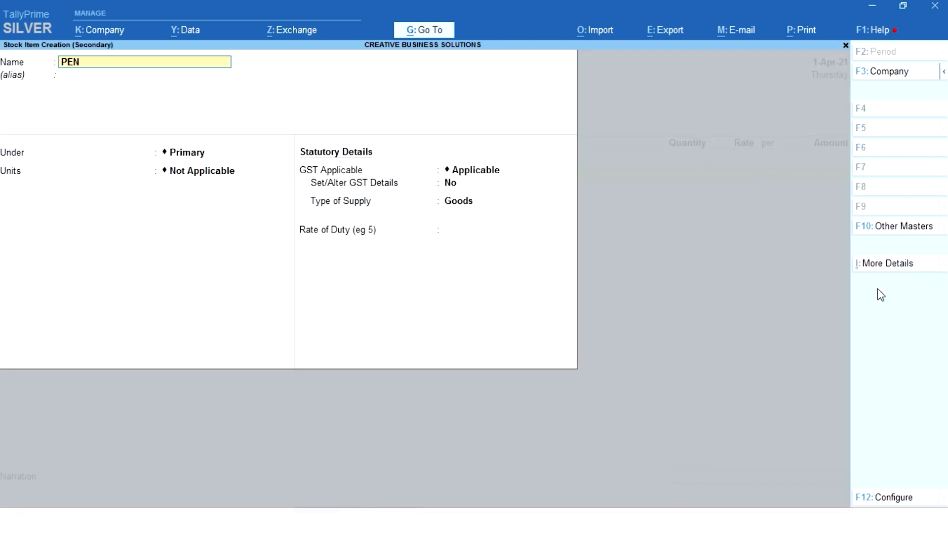
{"action": "key", "text": "Return"}
{"action": "key", "text": "Return"}
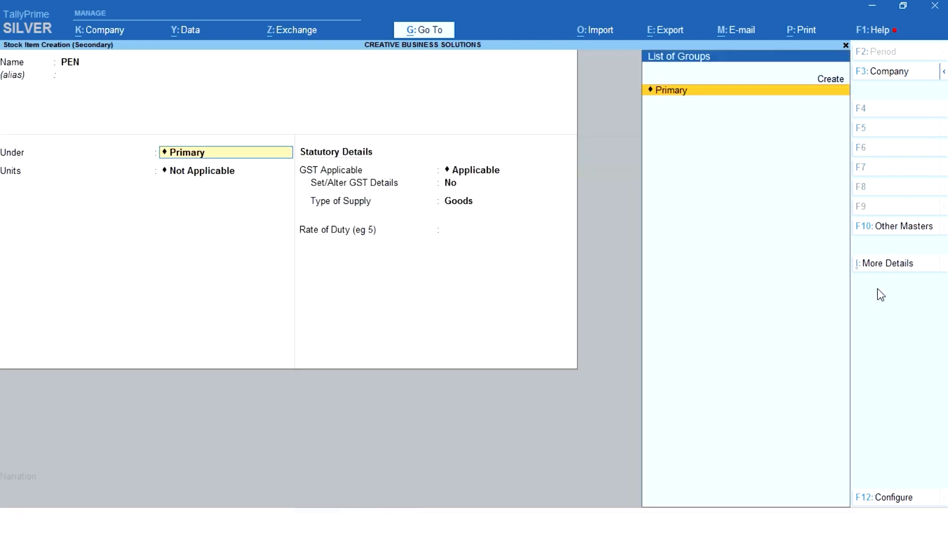
{"action": "key", "text": "Return"}
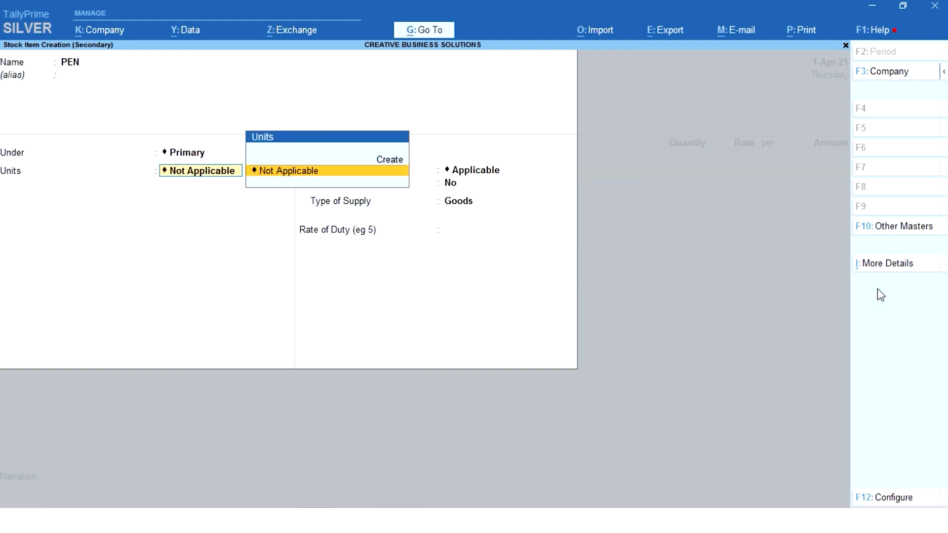
Check the pen's unit in the slide's purchase table, and create a simple unit with symbol NOS and formal name NUMBERS
{"action": "key", "text": "alt+Tab"}
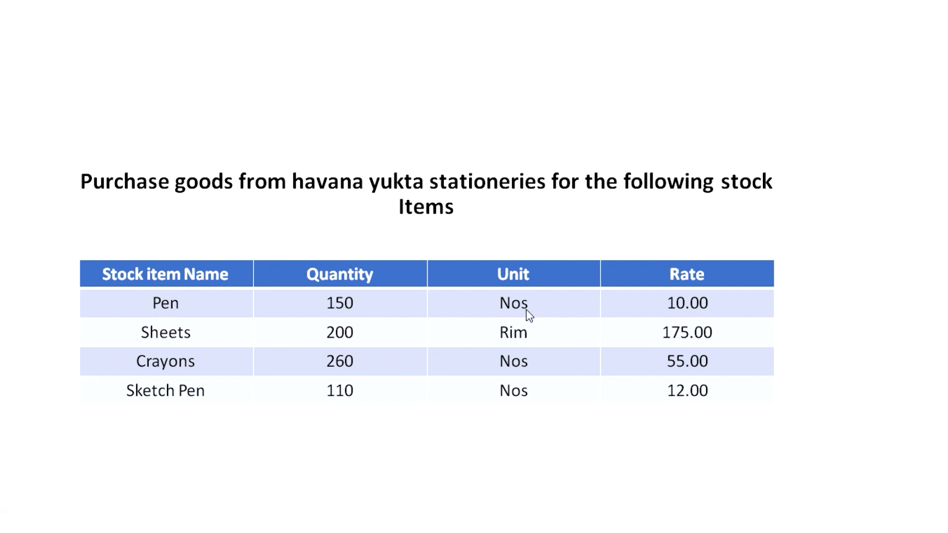
{"action": "key", "text": "alt+Tab"}
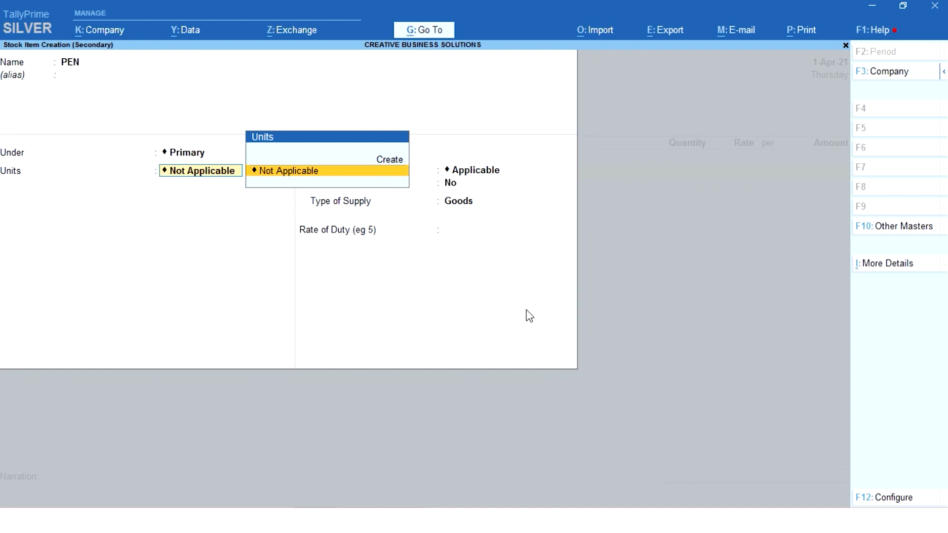
{"action": "key", "text": "Up"}
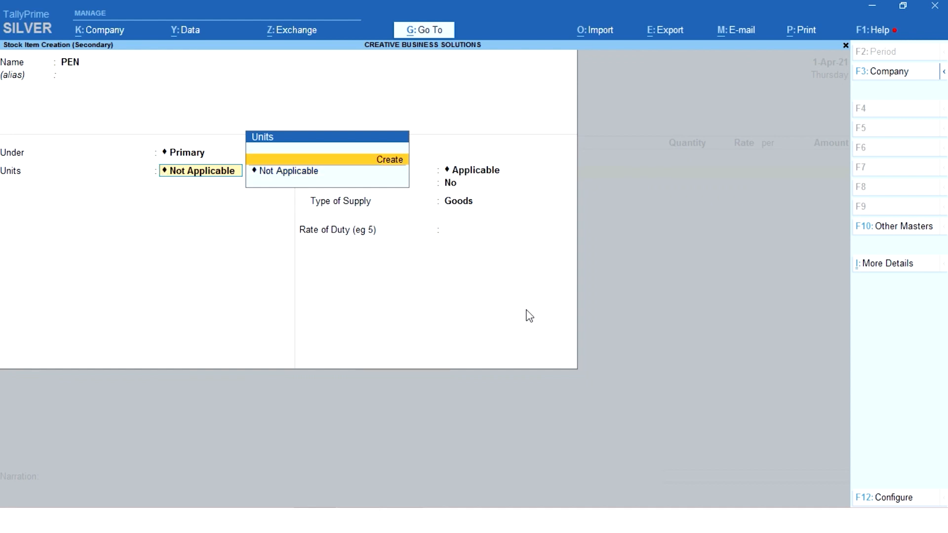
{"action": "key", "text": "Return"}
{"action": "type", "text": "NOS"}
{"action": "key", "text": "Return"}
{"action": "type", "text": "N"}
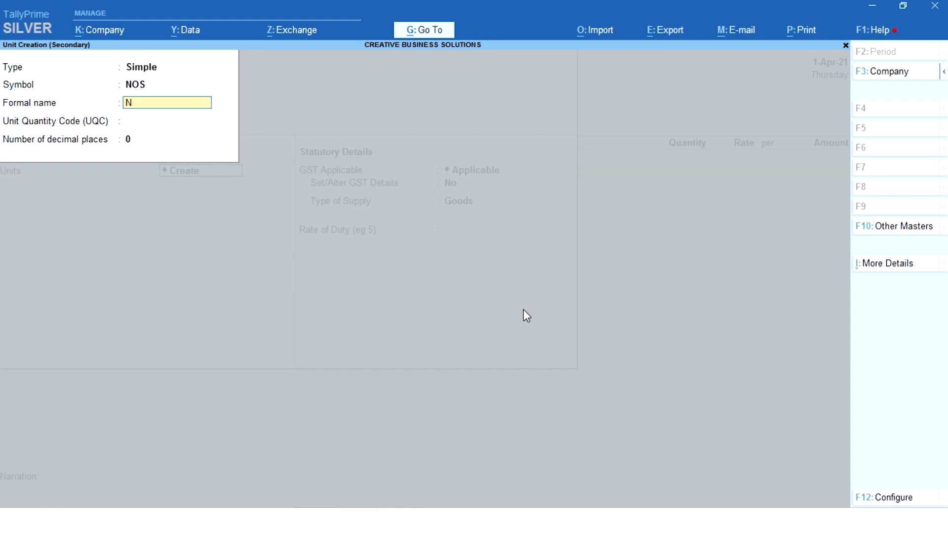
{"action": "type", "text": "UMBERS"}
{"action": "key", "text": "Return"}
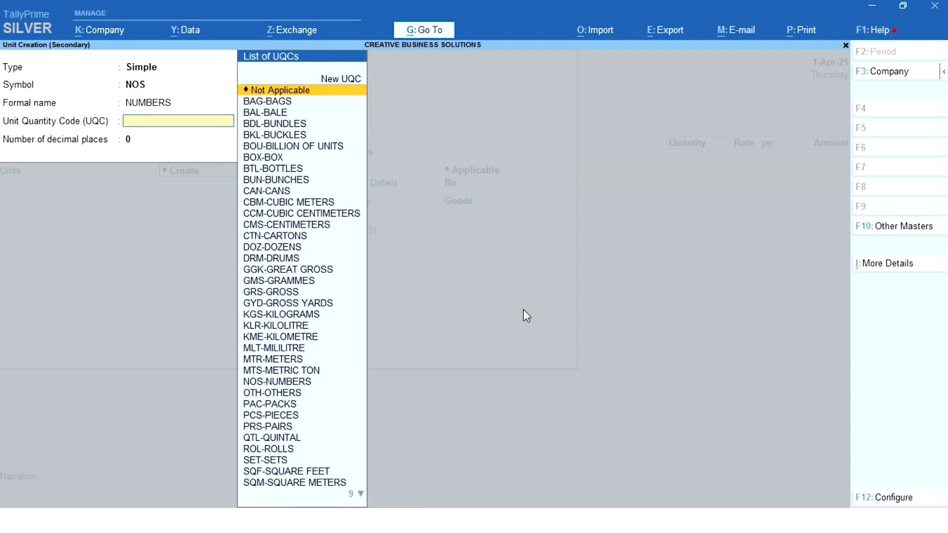
Set the unit quantity code to NOS-NUMBERS with 0 decimal places and save NOS as the unit of the PEN item
{"action": "type", "text": "NOS"}
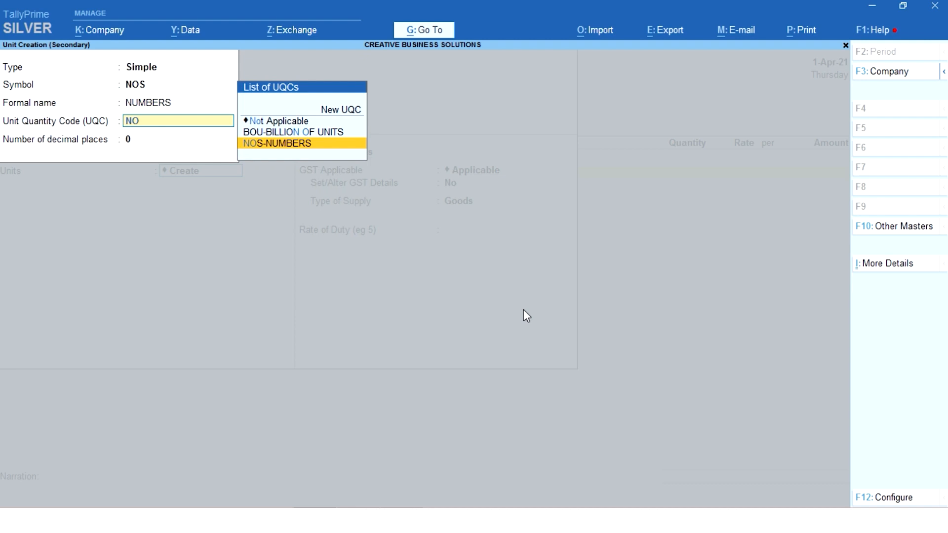
{"action": "key", "text": "Return"}
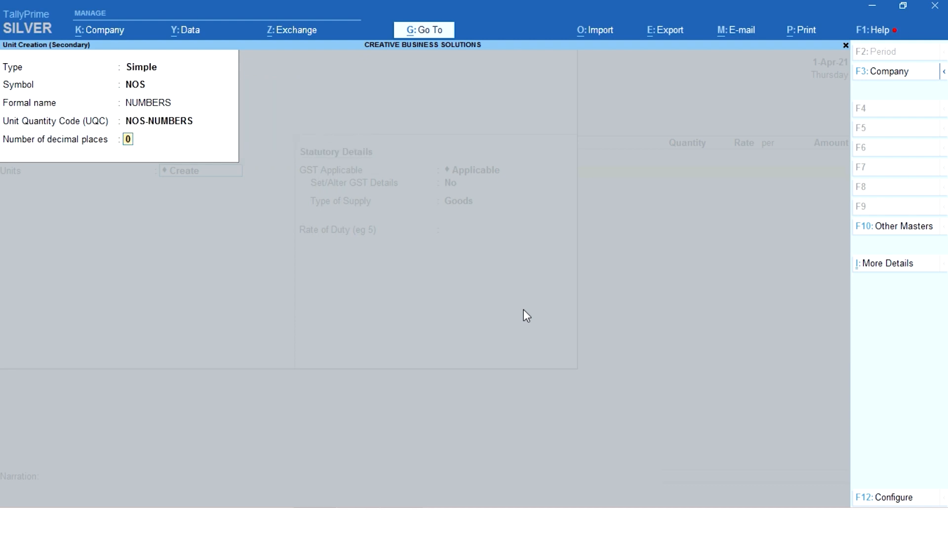
{"action": "key", "text": "BackSpace"}
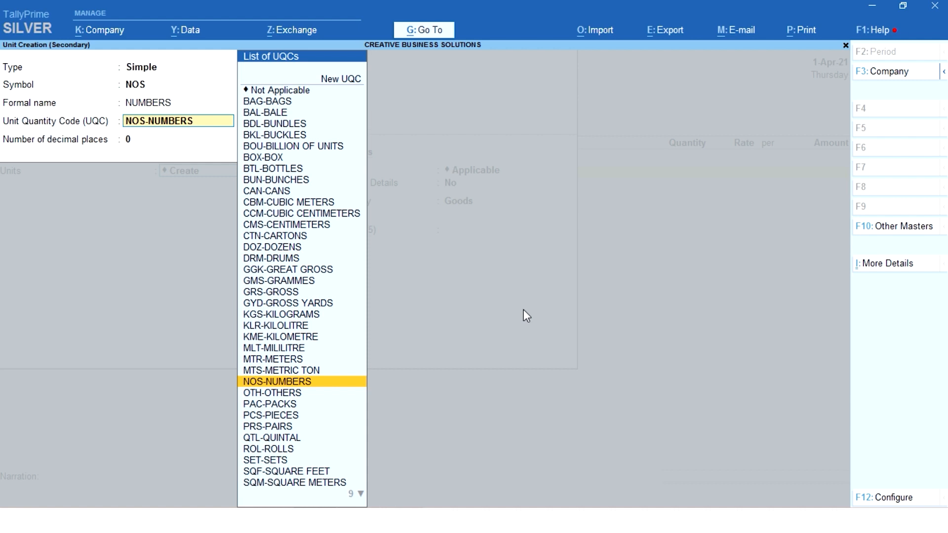
{"action": "key", "text": "Return"}
{"action": "key", "text": "ctrl+a"}
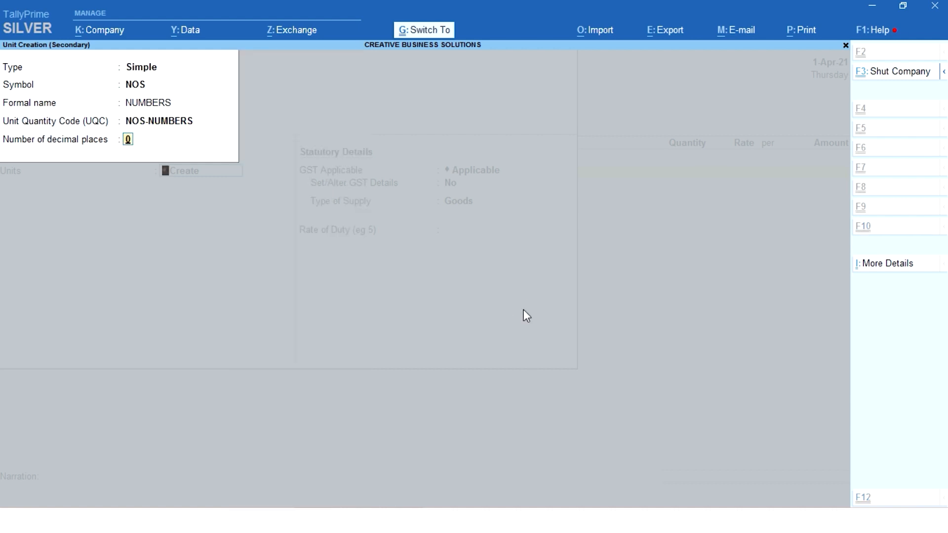
{"action": "key", "text": "Return"}
{"action": "key", "text": "Return"}
{"action": "key", "text": "Return"}
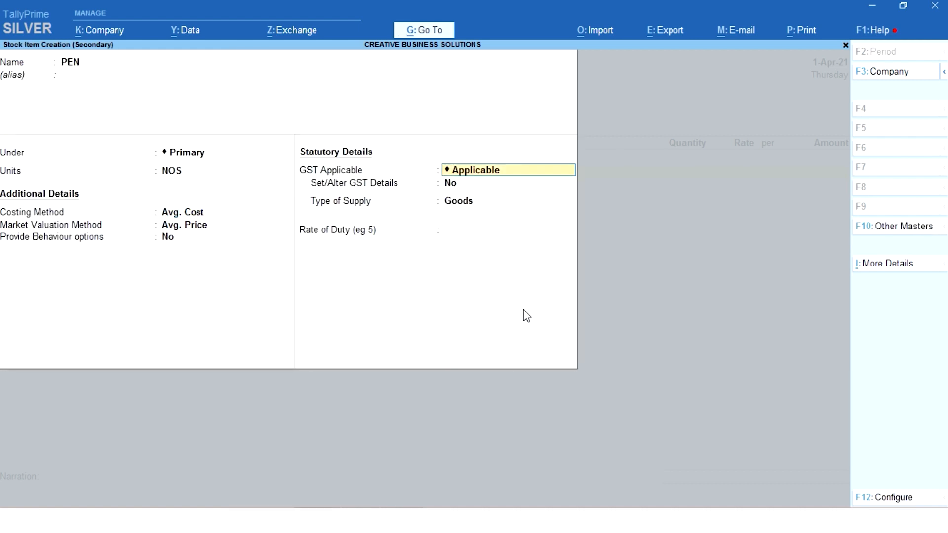
Save the PEN stock item and enter its voucher line as 150 NOS at a rate of 10.00 per NOS
{"action": "key", "text": "ctrl"}
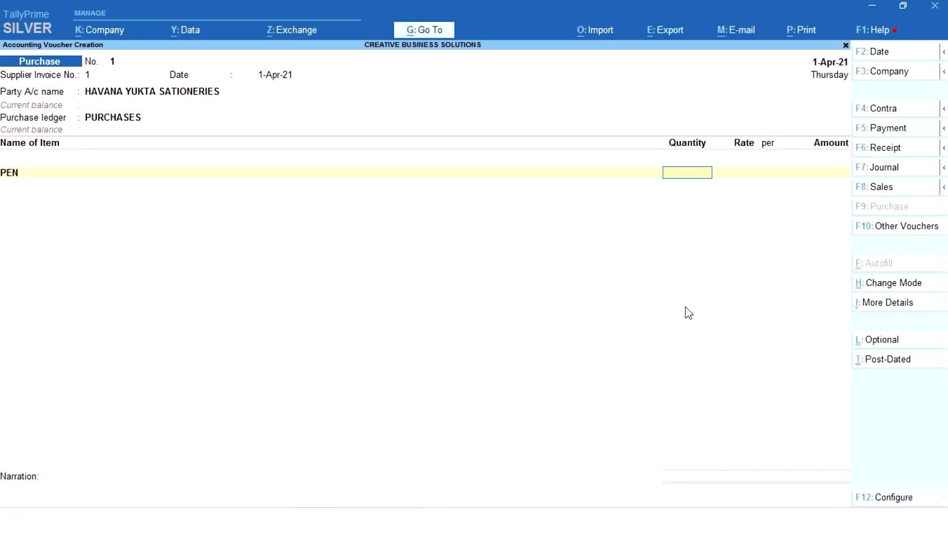
{"action": "type", "text": "150"}
{"action": "key", "text": "Return"}
{"action": "type", "text": "10"}
{"action": "key", "text": "Return"}
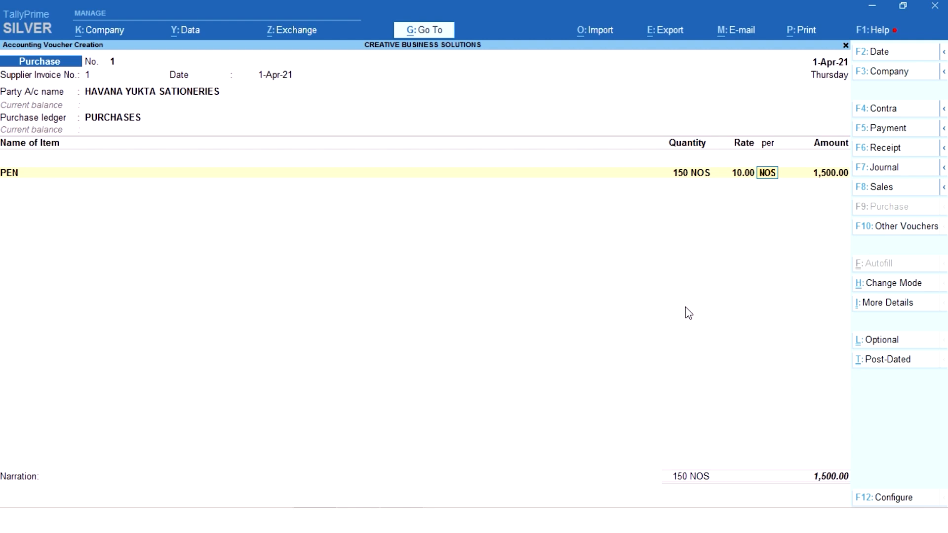
{"action": "key", "text": "Return"}
{"action": "key", "text": "Return"}
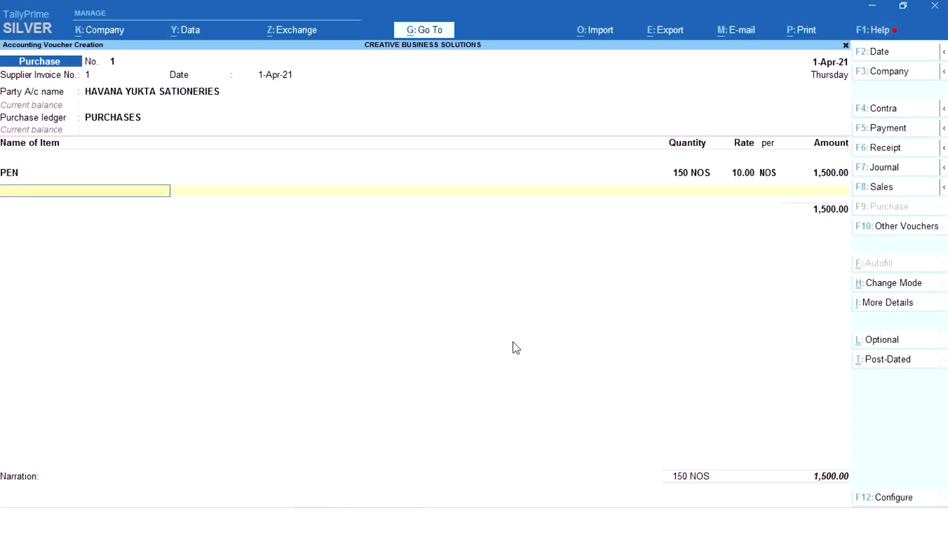
Start a new stock item named SHEET under the Primary group from the voucher's second item line
{"action": "key", "text": "Down"}
{"action": "key", "text": "Down"}
{"action": "key", "text": "Up"}
{"action": "key", "text": "Return"}
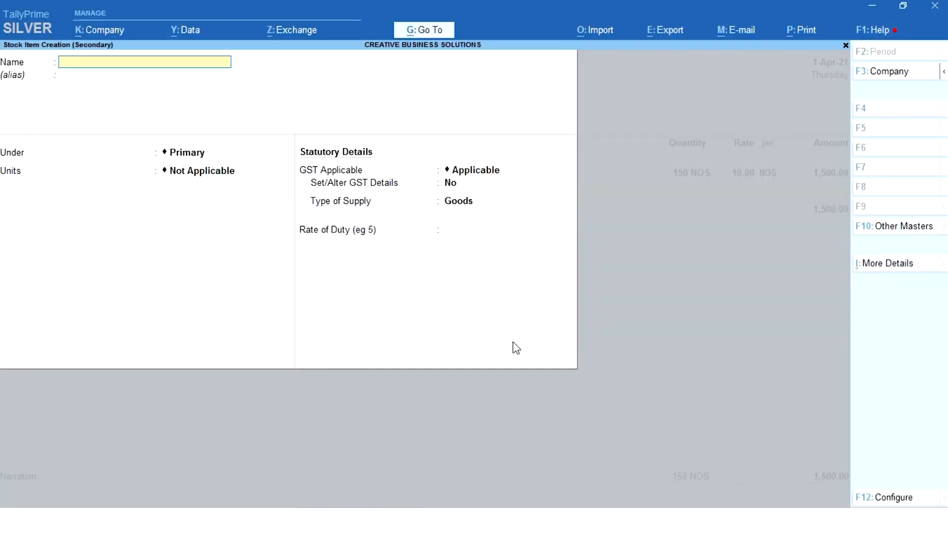
{"action": "type", "text": "SHEET"}
{"action": "key", "text": "Return"}
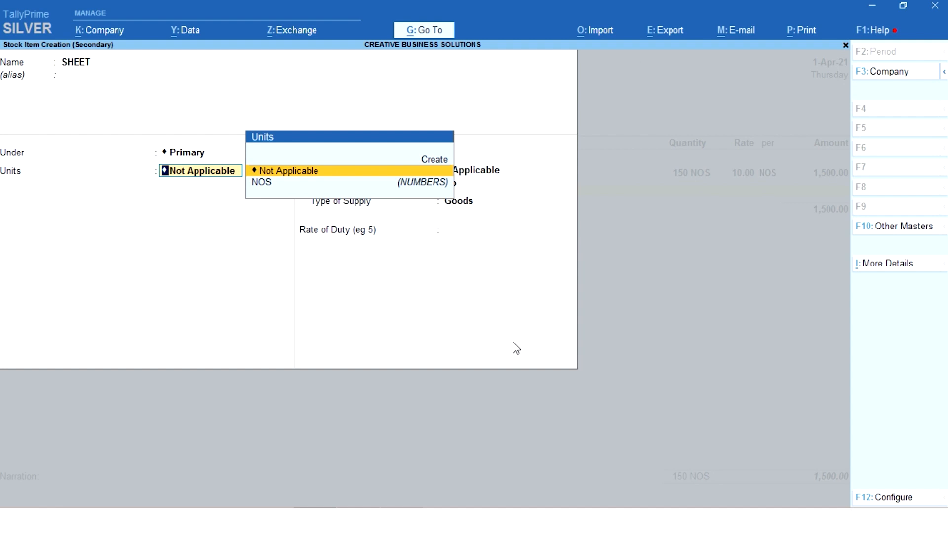
Create a simple unit RIM with formal name R, quantity code NOS-NUMBERS and 0 decimal places, and save it as the SHEET item's unit
{"action": "key", "text": "alt+c"}
{"action": "type", "text": "RIM"}
{"action": "key", "text": "Return"}
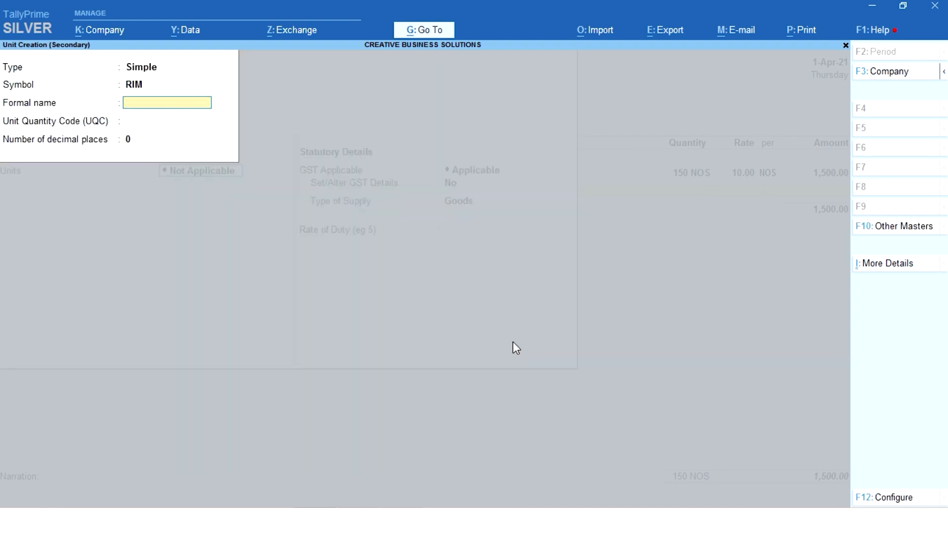
{"action": "type", "text": "R"}
{"action": "key", "text": "Return"}
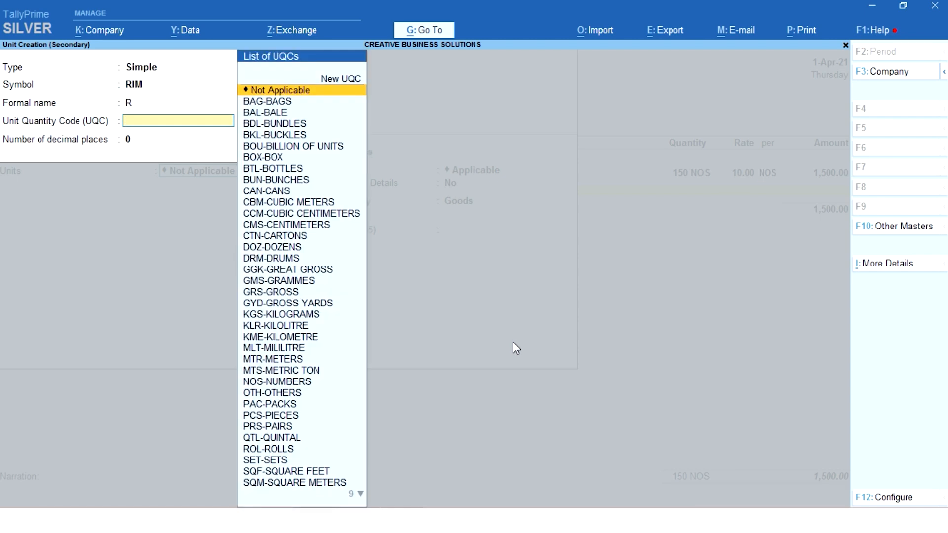
{"action": "type", "text": "N"}
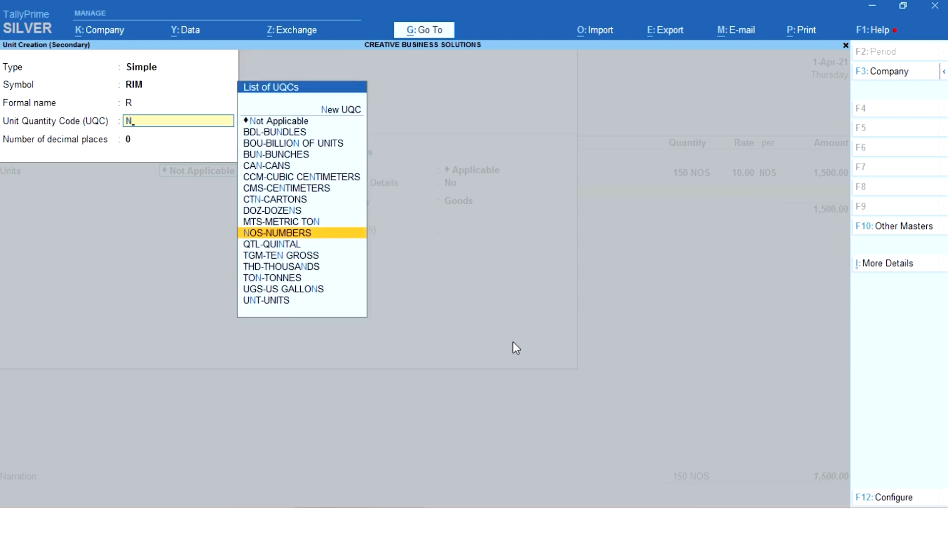
{"action": "key", "text": "Return"}
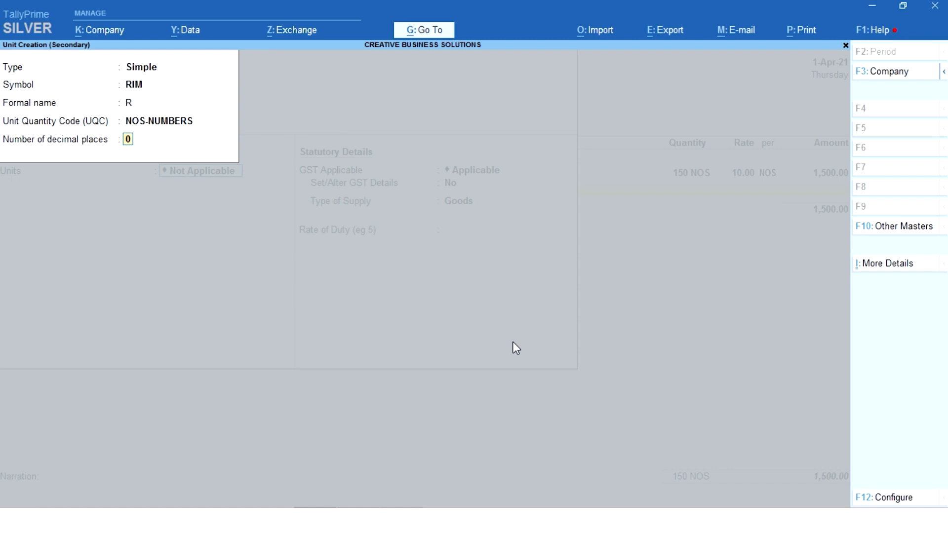
{"action": "key", "text": "ctrl+a"}
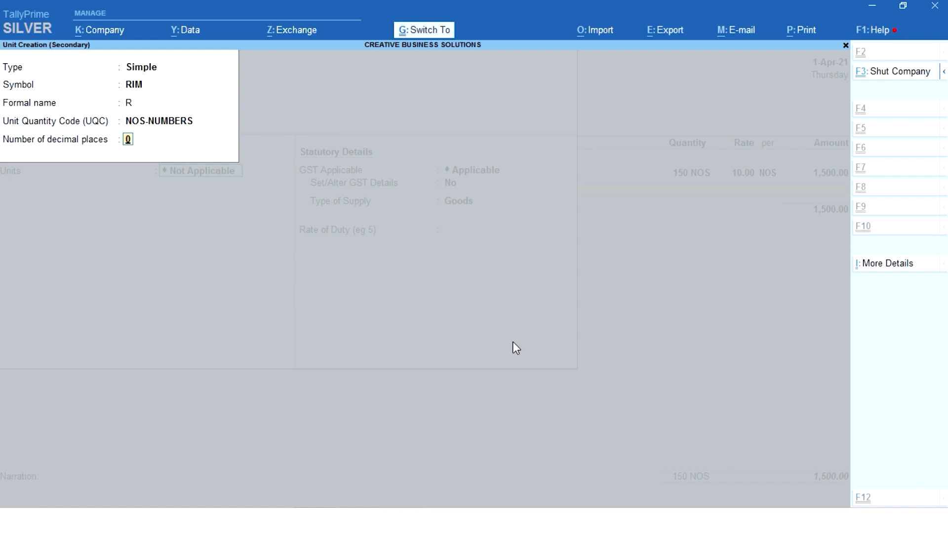
{"action": "key", "text": "ctrl+a"}
Enter the SHEET line as 200 RIM at a rate of 175.00 per RIM
{"action": "type", "text": "200"}
{"action": "key", "text": "Return"}
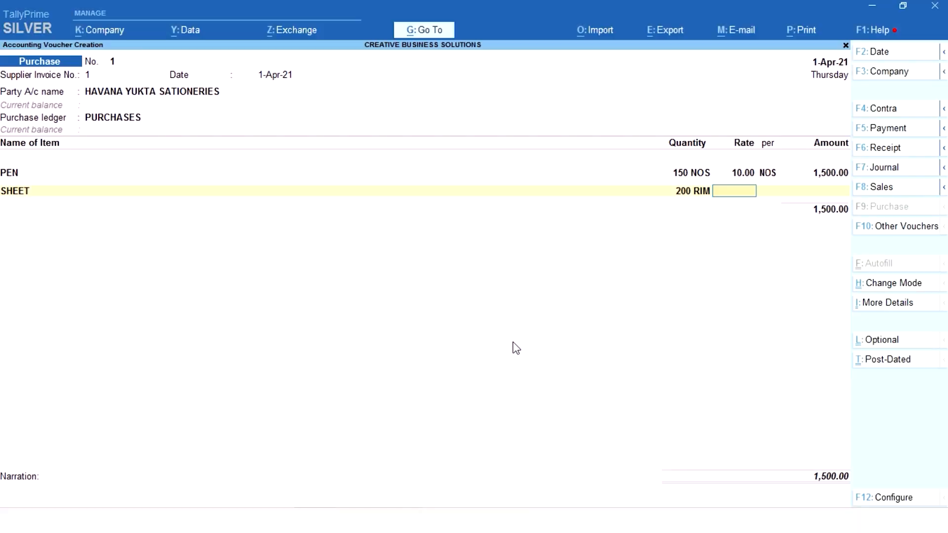
{"action": "type", "text": "175"}
{"action": "key", "text": "Return"}
{"action": "key", "text": "Return"}
{"action": "key", "text": "Return"}
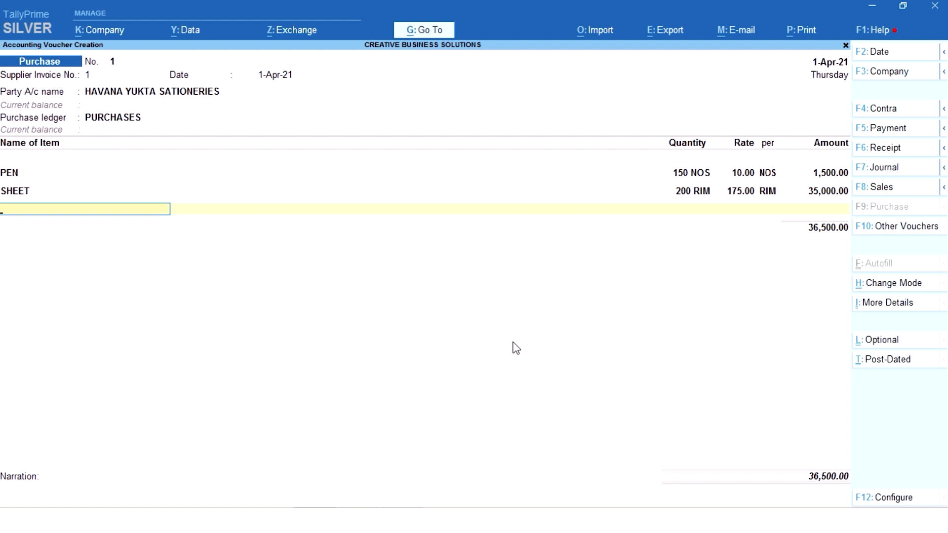
Create a stock item named CRAYONS under the Primary group with NOS as its unit and save it into the voucher
{"action": "key", "text": "alt+c"}
{"action": "type", "text": "CRAY"}
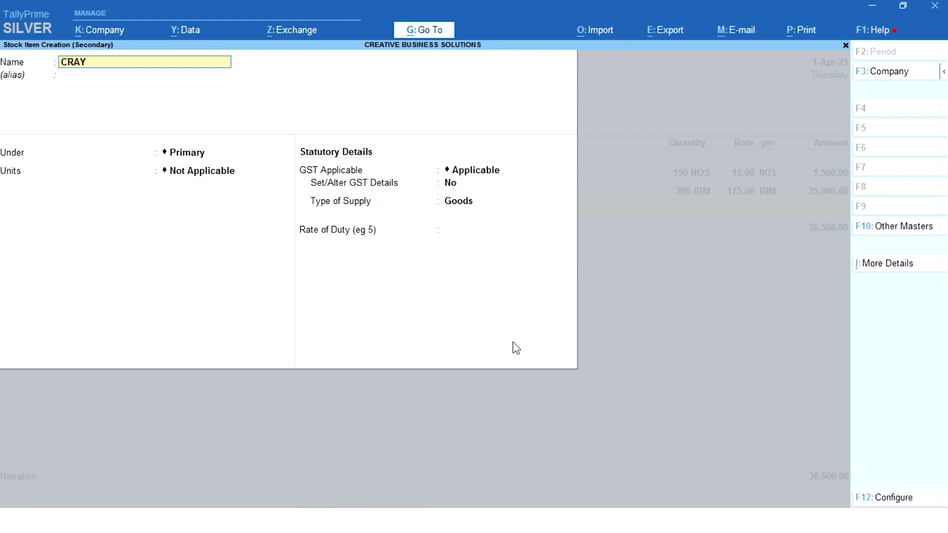
{"action": "type", "text": "ONS"}
{"action": "key", "text": "Return"}
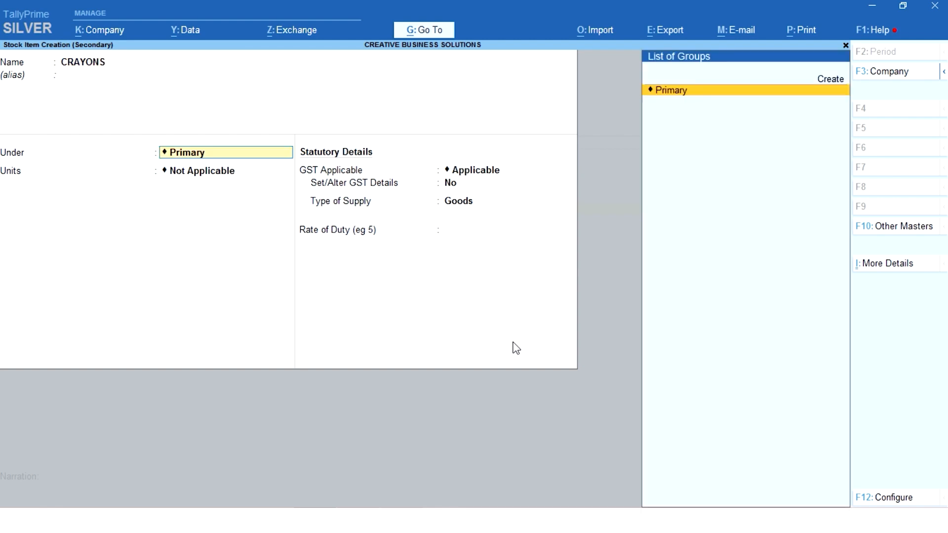
{"action": "key", "text": "Return"}
{"action": "key", "text": "Down"}
{"action": "key", "text": "Return"}
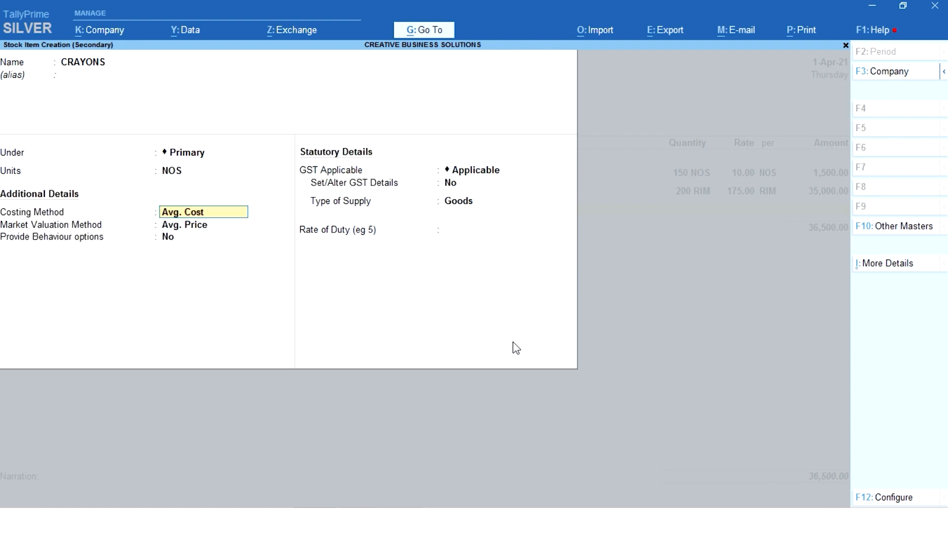
{"action": "key", "text": "ctrl+a"}
Enter the CRAYONS line as 260 NOS at a rate of 55.00 per NOS
{"action": "type", "text": "260"}
{"action": "key", "text": "Return"}
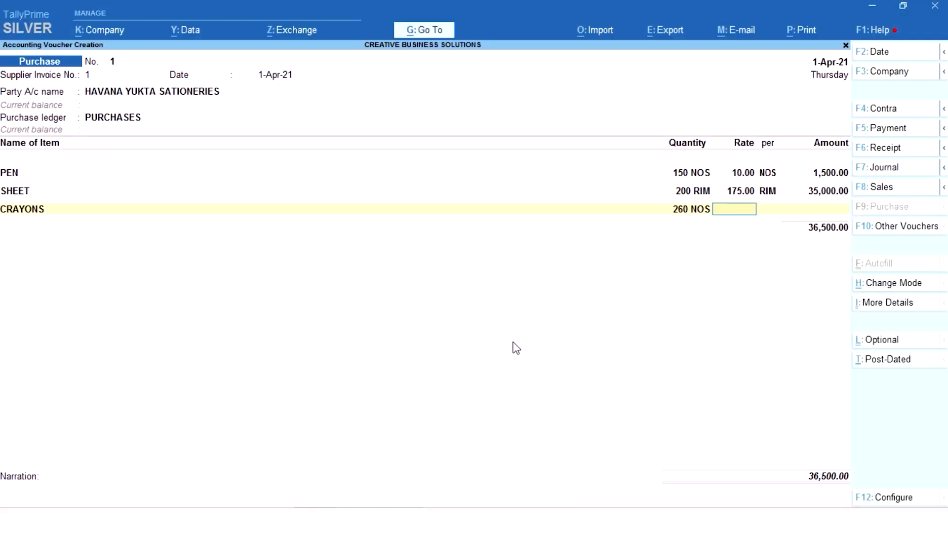
{"action": "type", "text": "55"}
{"action": "key", "text": "Return"}
{"action": "key", "text": "Return"}
{"action": "key", "text": "Return"}
Create a stock item named SKETCH PEN under the Primary group with NOS as its unit and save it into the voucher
{"action": "key", "text": "alt"}
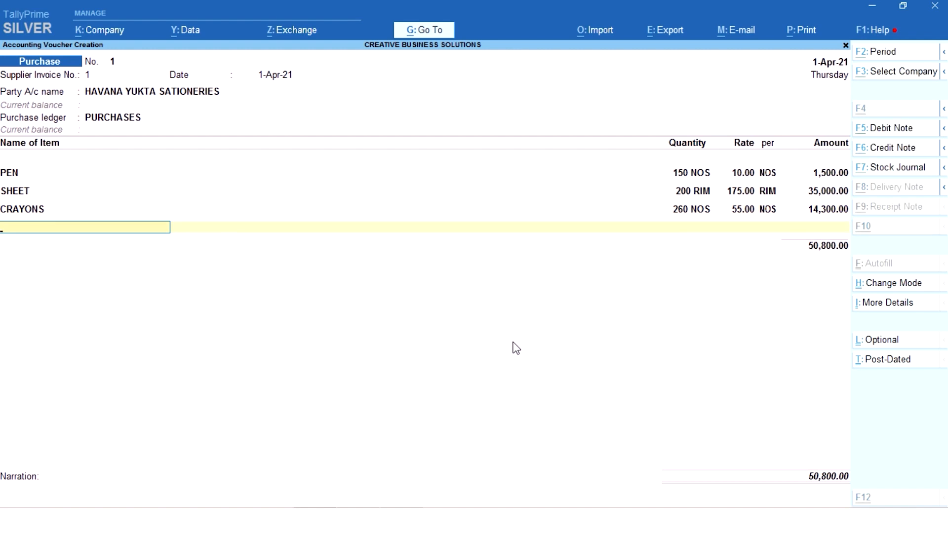
{"action": "key", "text": "alt+c"}
{"action": "type", "text": "S"}
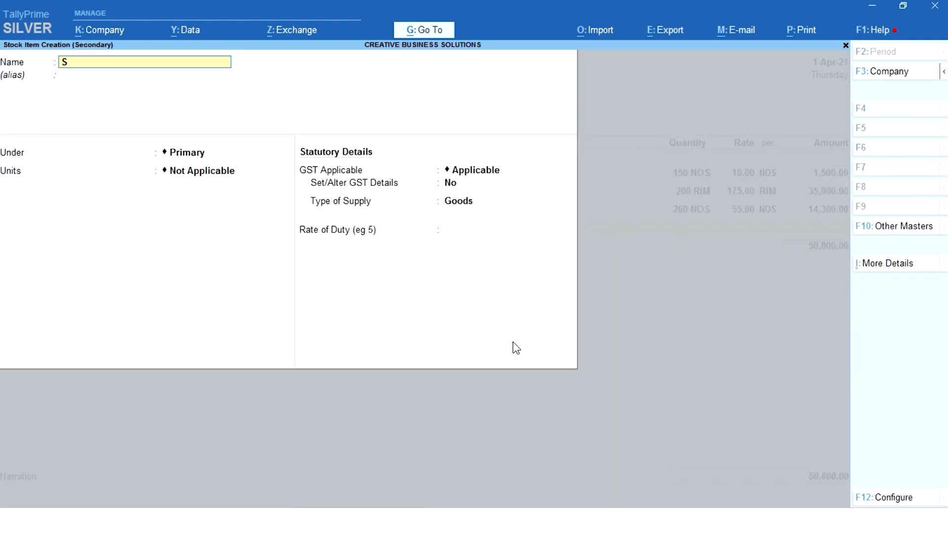
{"action": "type", "text": "KETCH PEN"}
{"action": "key", "text": "Return"}
{"action": "key", "text": "Return"}
{"action": "key", "text": "Return"}
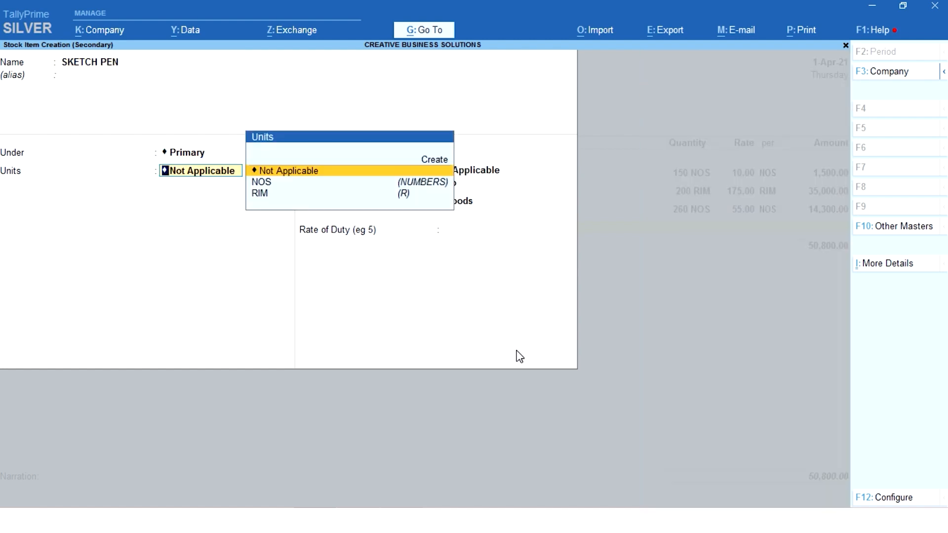
{"action": "key", "text": "Down"}
{"action": "key", "text": "Return"}
{"action": "key", "text": "ctrl+a"}
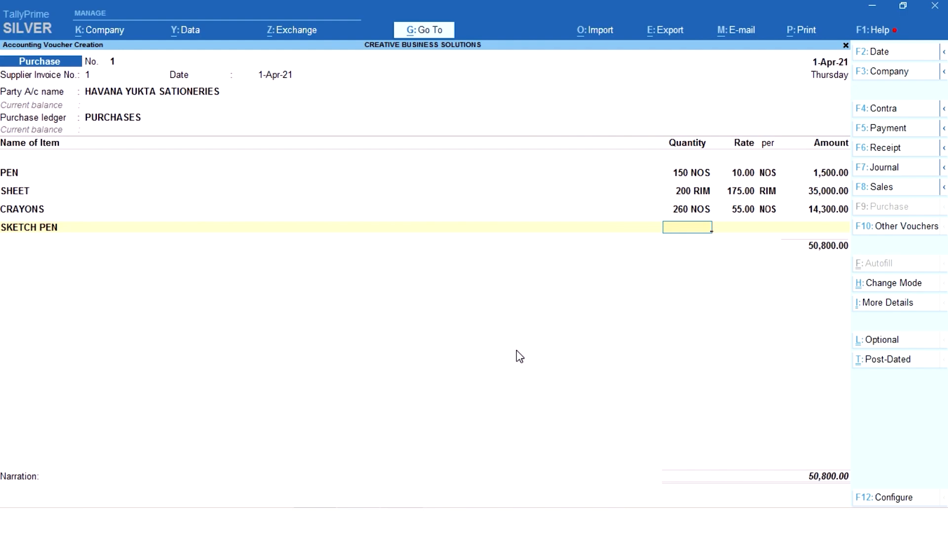
Enter the SKETCH PEN line as 110 NOS at a rate of 12.00 per NOS
{"action": "type", "text": "110"}
{"action": "key", "text": "Return"}
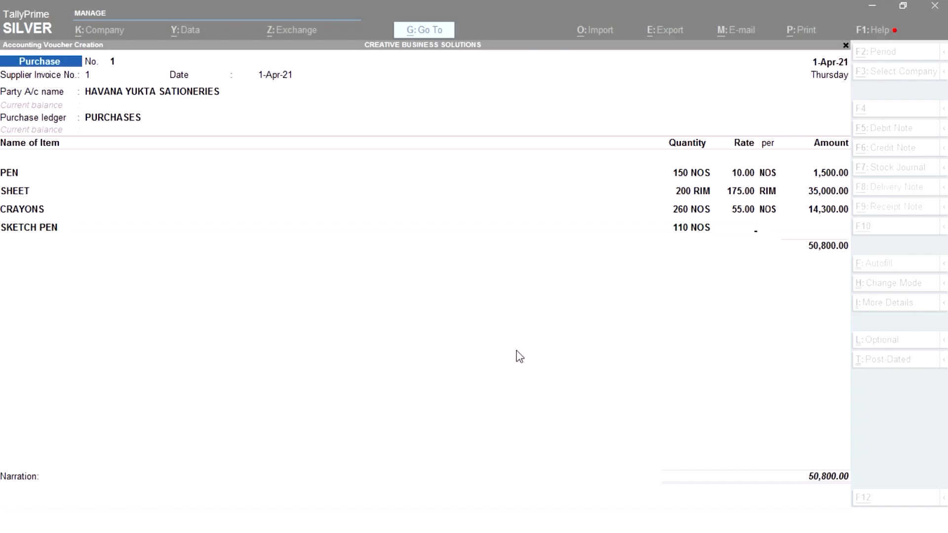
{"action": "type", "text": "12"}
{"action": "key", "text": "Return"}
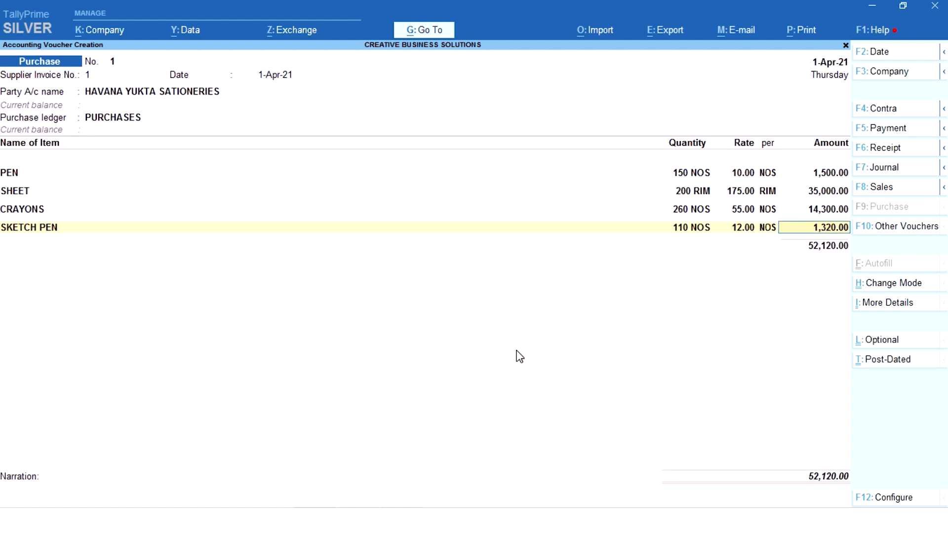
{"action": "key", "text": "Return"}
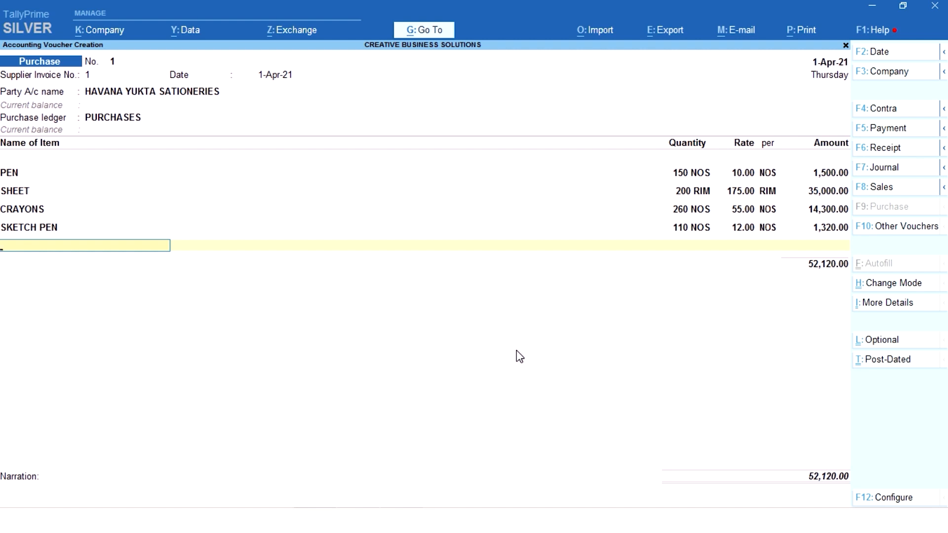
End the item list, keep New Ref in the supplier's bill-wise details and save the purchase voucher
{"action": "key", "text": "Return"}
{"action": "key", "text": "Return"}
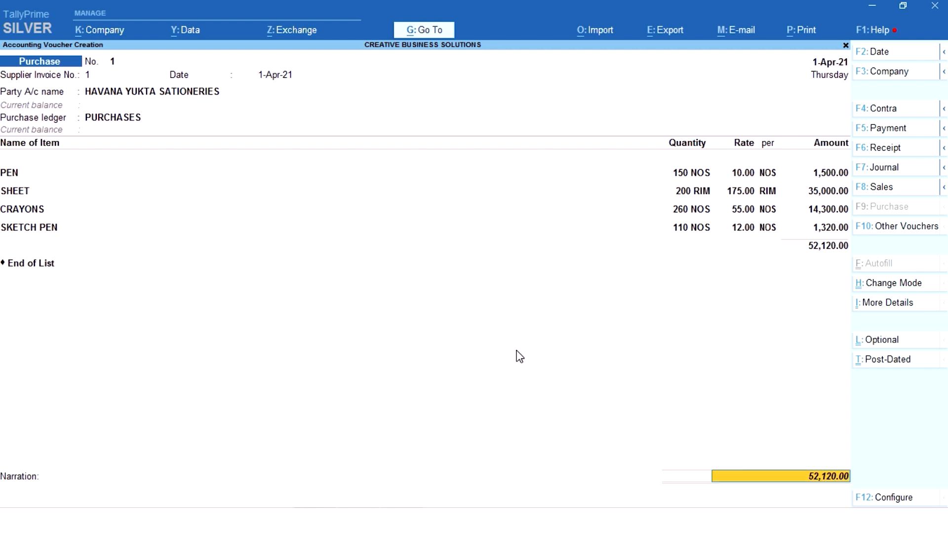
{"action": "key", "text": "Return"}
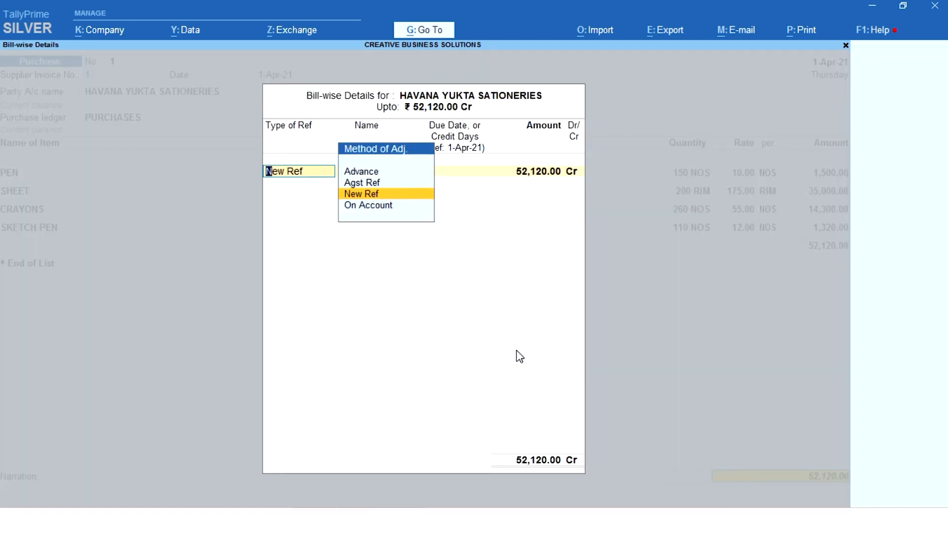
{"action": "key", "text": "ctrl+a"}
{"action": "key", "text": "ctrl+a"}
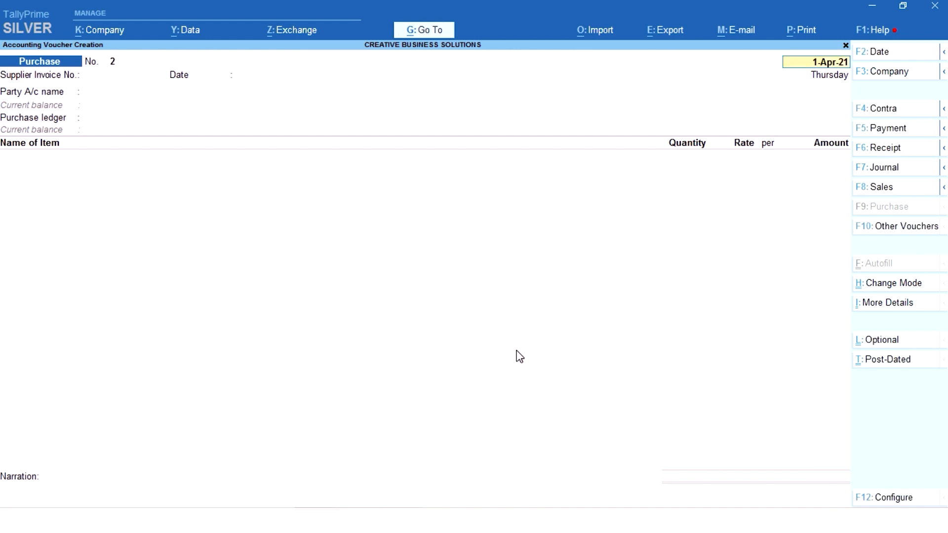
Check the next purchase task in the slides, and give the new purchase voucher supplier invoice number 2 dated 1-Apr-21
{"action": "key", "text": "alt+Tab"}
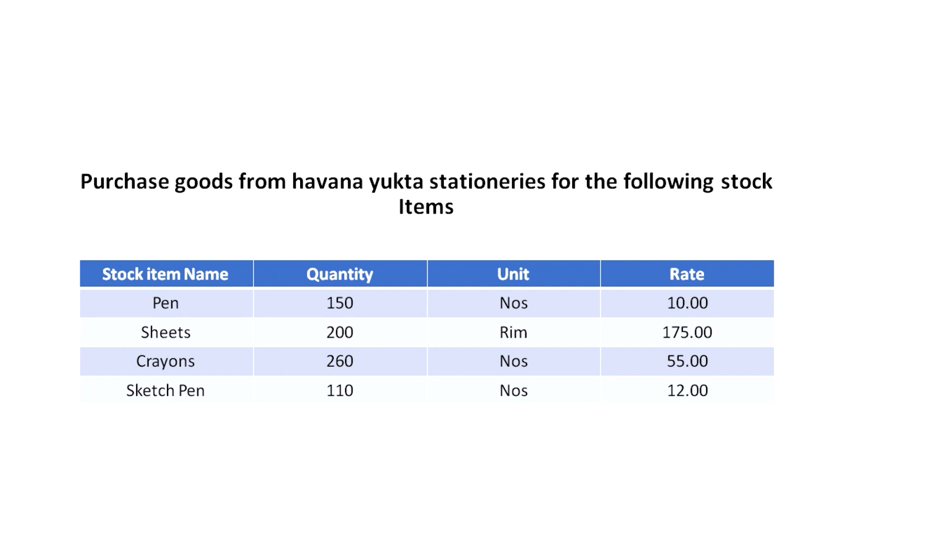
{"action": "key", "text": "Right"}
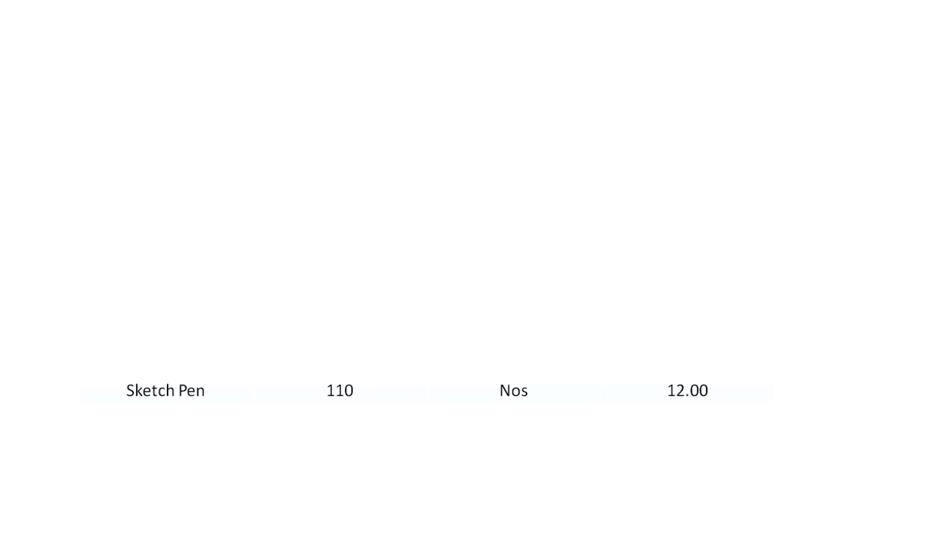
{"action": "key", "text": "Right"}
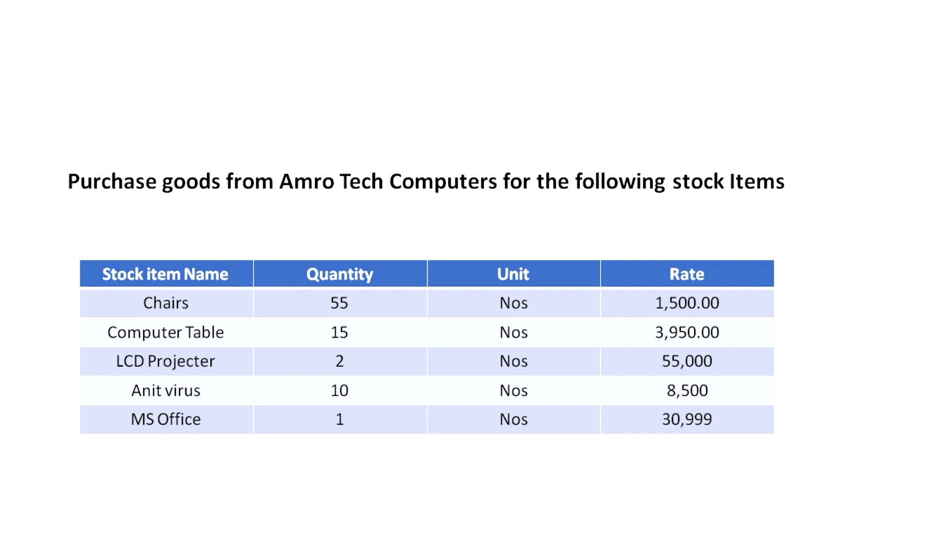
{"action": "key", "text": "alt+Tab"}
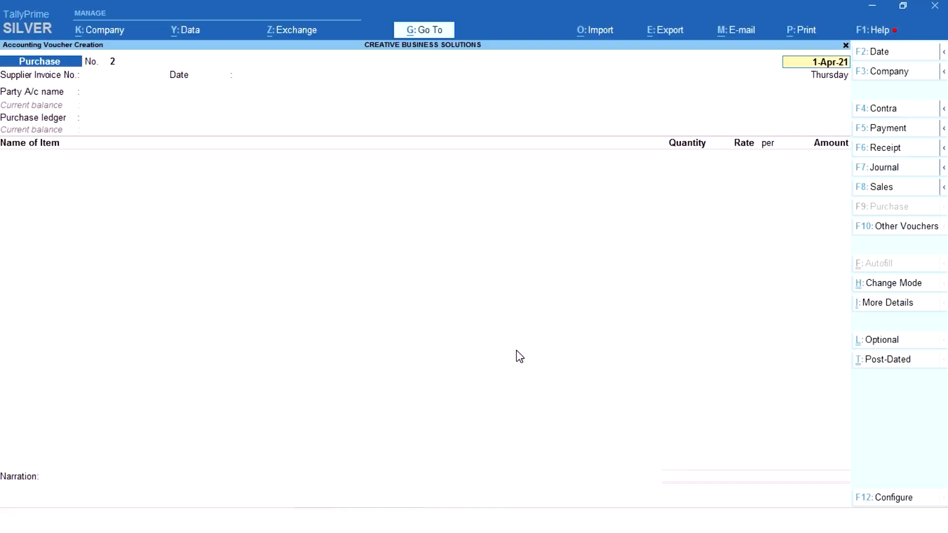
{"action": "key", "text": "Return"}
{"action": "key", "text": "BackSpace"}
{"action": "type", "text": "2"}
{"action": "key", "text": "Return"}
{"action": "key", "text": "Return"}
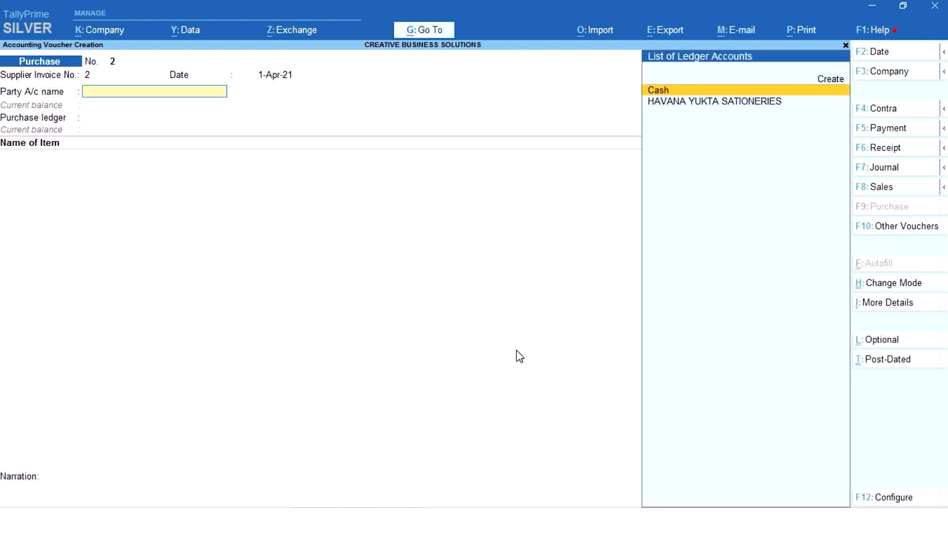
Create a party ledger named AMRO TECH COMPUTER under Sundry Creditors for the voucher, and choose PURCHASES as the purchase ledger
{"action": "key", "text": "alt+c"}
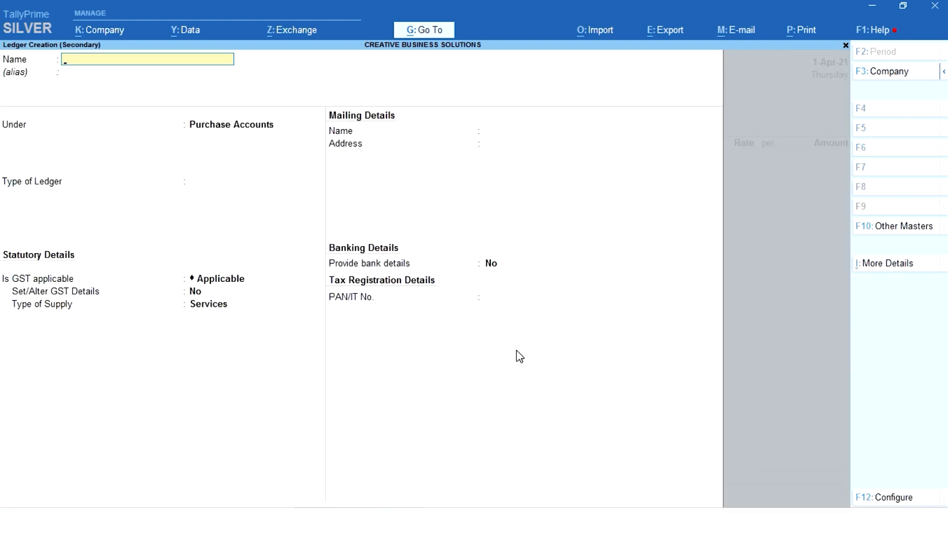
{"action": "key", "text": "alt+Tab"}
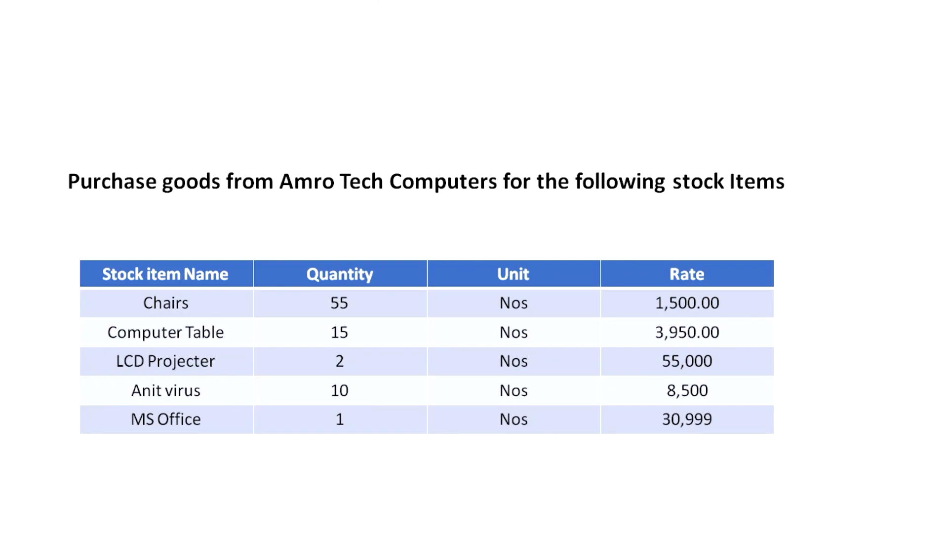
{"action": "key", "text": "alt+Tab"}
{"action": "type", "text": "AMRO TECH COMPUTER"}
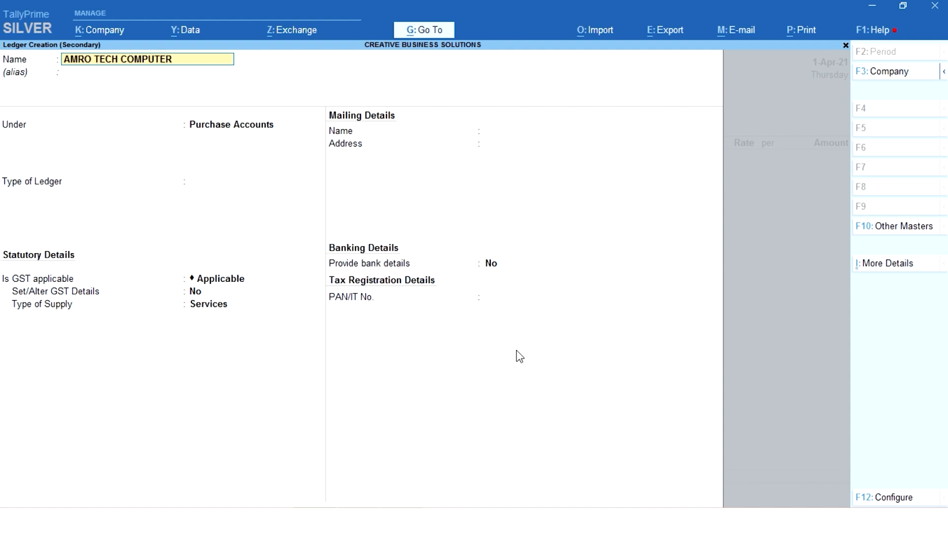
{"action": "key", "text": "Return"}
{"action": "type", "text": "CR"}
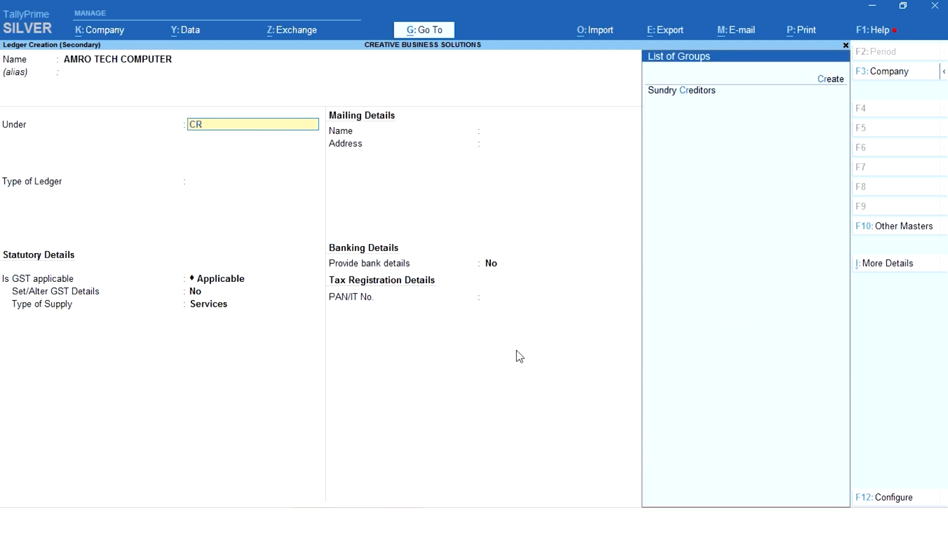
{"action": "key", "text": "Down"}
{"action": "key", "text": "Return"}
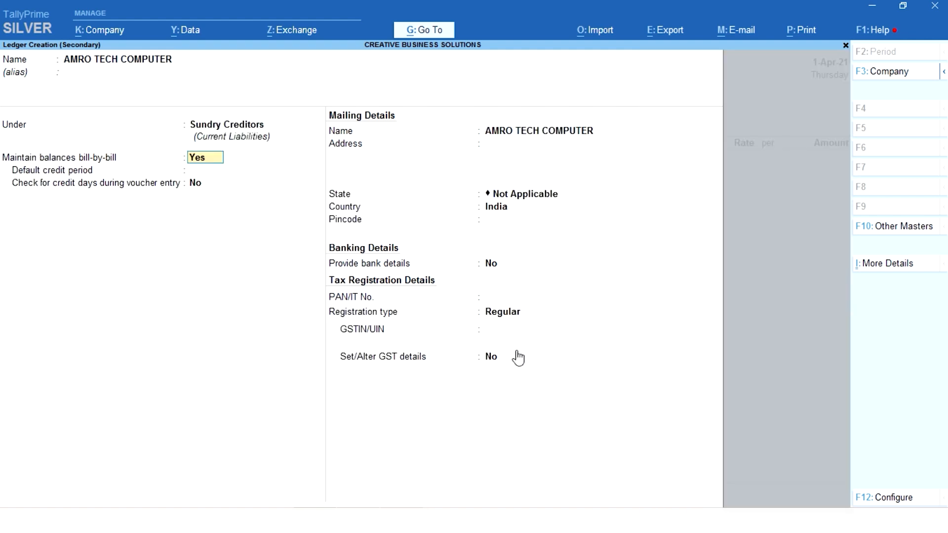
{"action": "key", "text": "ctrl+a"}
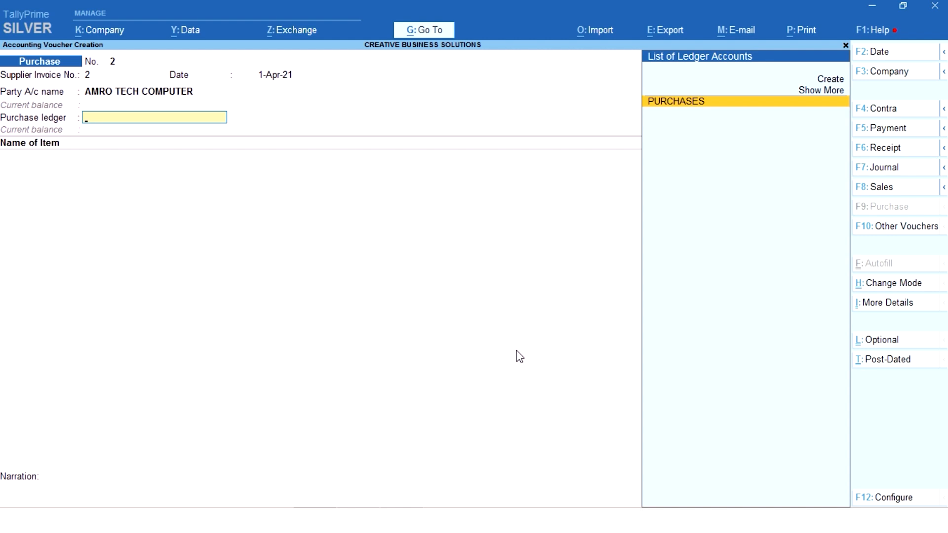
{"action": "key", "text": "Return"}
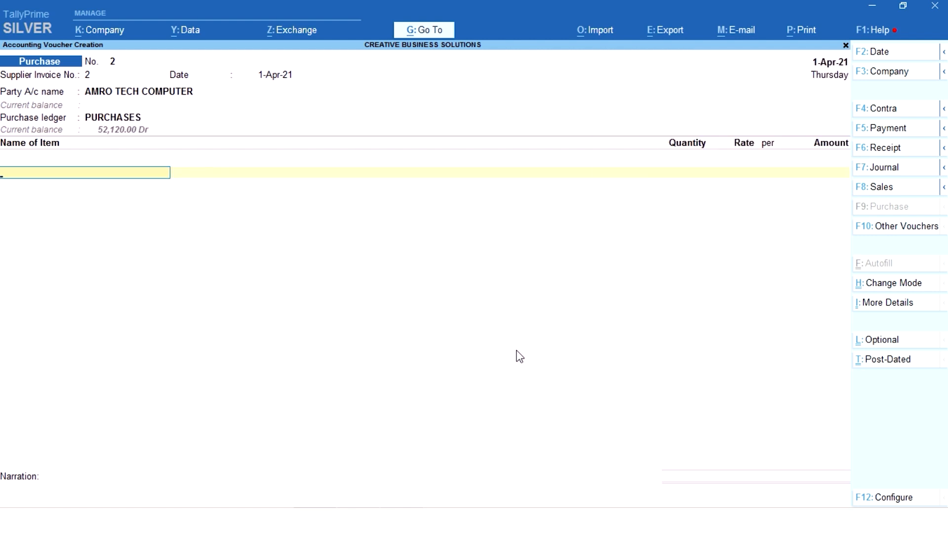
Look through the existing stock items available for the voucher's first item line
{"action": "key", "text": "Down"}
{"action": "key", "text": "Down"}
{"action": "key", "text": "Down"}
{"action": "key", "text": "Down"}
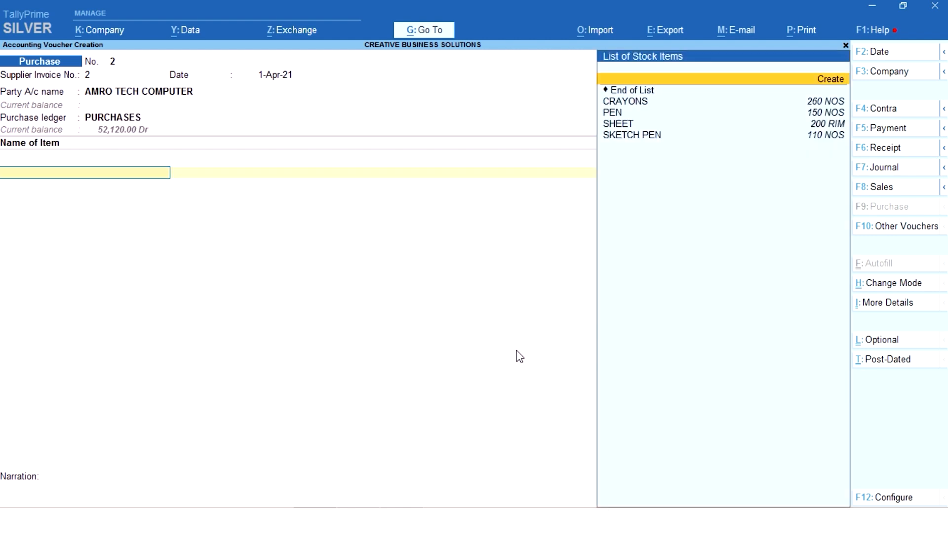
{"action": "key", "text": "Down"}
{"action": "key", "text": "Down"}
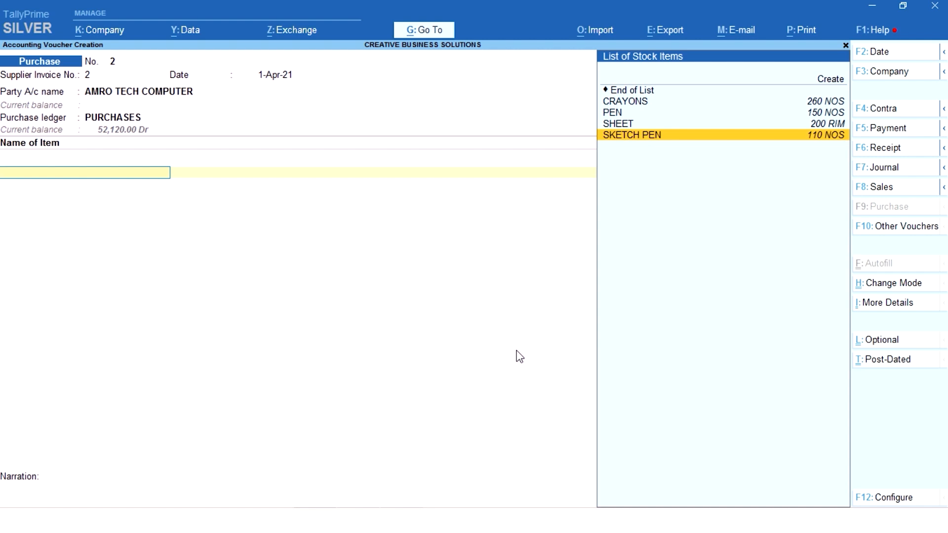
{"action": "key", "text": "Up"}
{"action": "key", "text": "Up"}
{"action": "key", "text": "Up"}
{"action": "key", "text": "Up"}
{"action": "key", "text": "Up"}
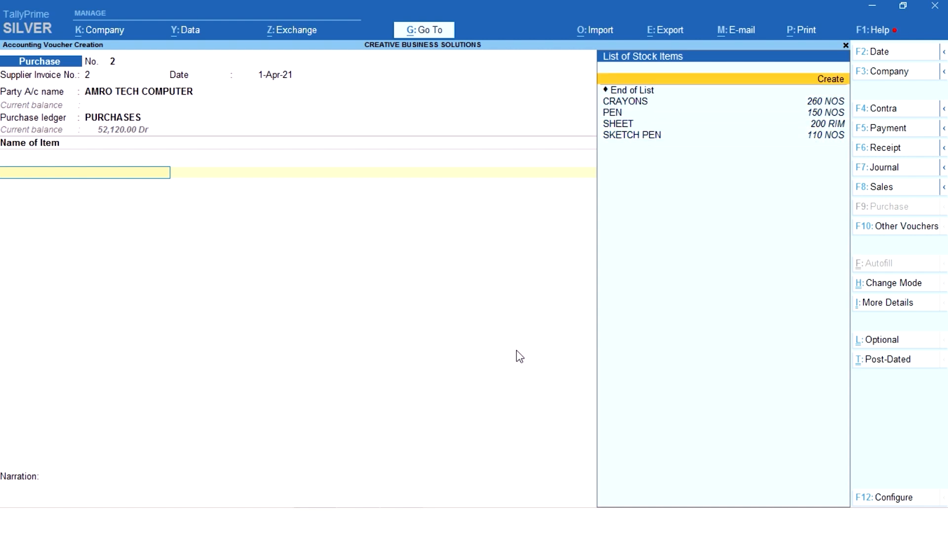
Create a stock item named CHAIR under the Primary group with NOS as its unit and save it into the voucher
{"action": "key", "text": "Return"}
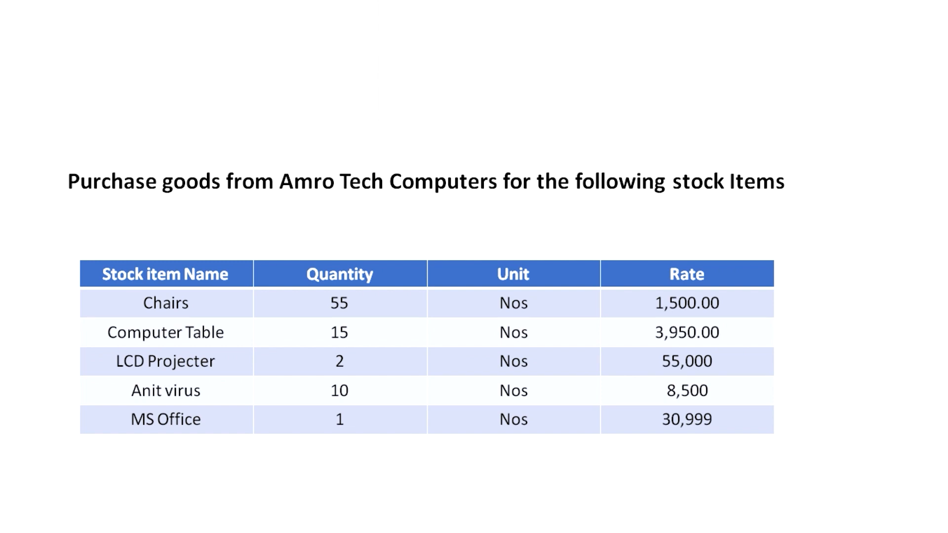
{"action": "key", "text": "alt+Tab"}
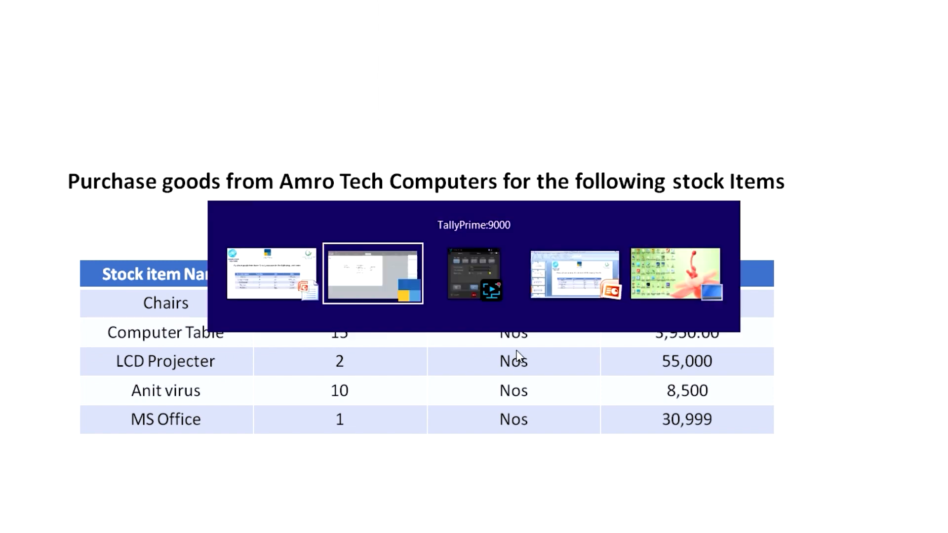
{"action": "type", "text": "CHAIR"}
{"action": "key", "text": "Return"}
{"action": "key", "text": "Return"}
{"action": "key", "text": "Return"}
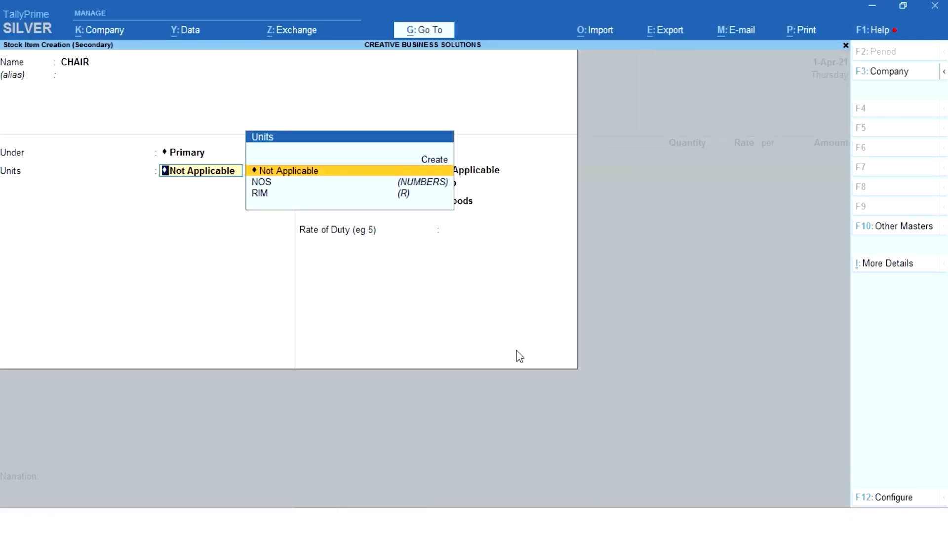
{"action": "key", "text": "Down"}
{"action": "key", "text": "Return"}
{"action": "key", "text": "ctrl"}
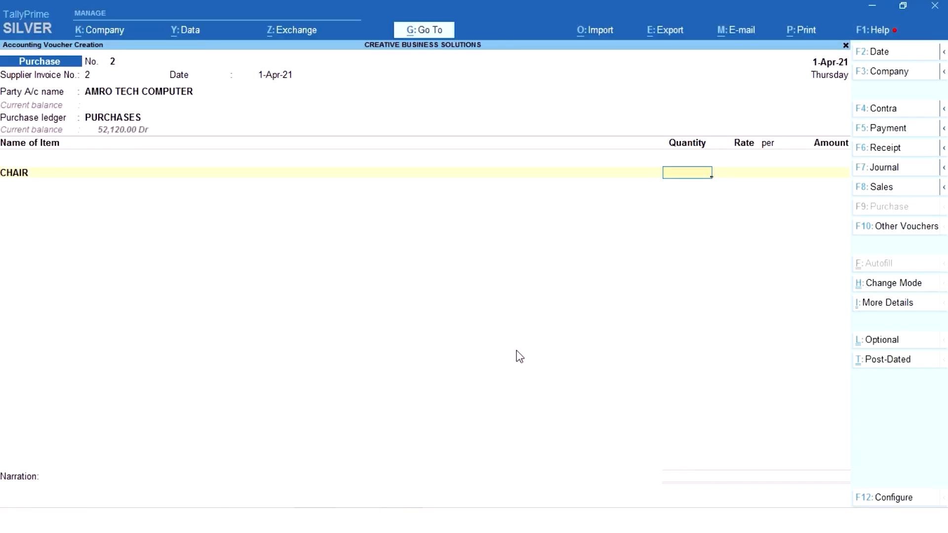
Enter the CHAIR line as 55 NOS at a rate of 1,500.00 per NOS
{"action": "type", "text": "55"}
{"action": "key", "text": "Return"}
{"action": "type", "text": "1500"}
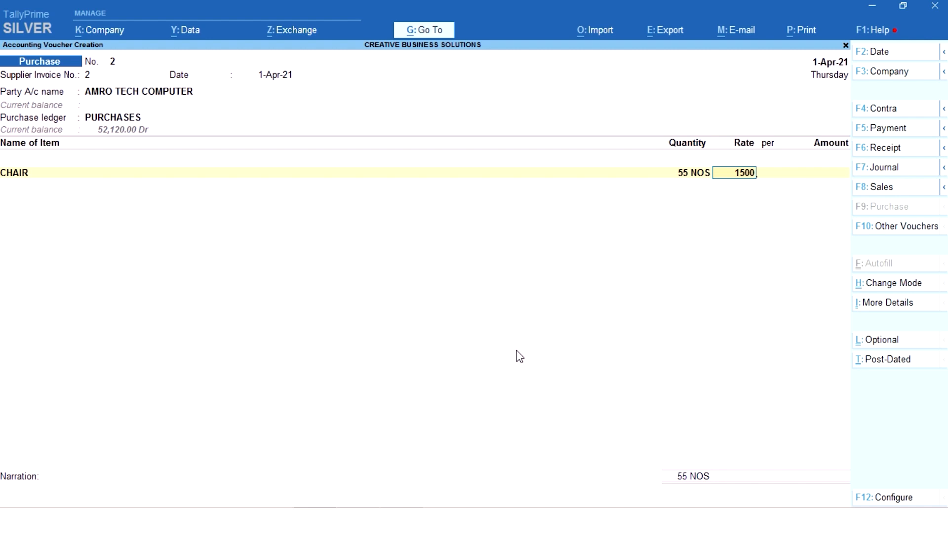
{"action": "key", "text": "Return"}
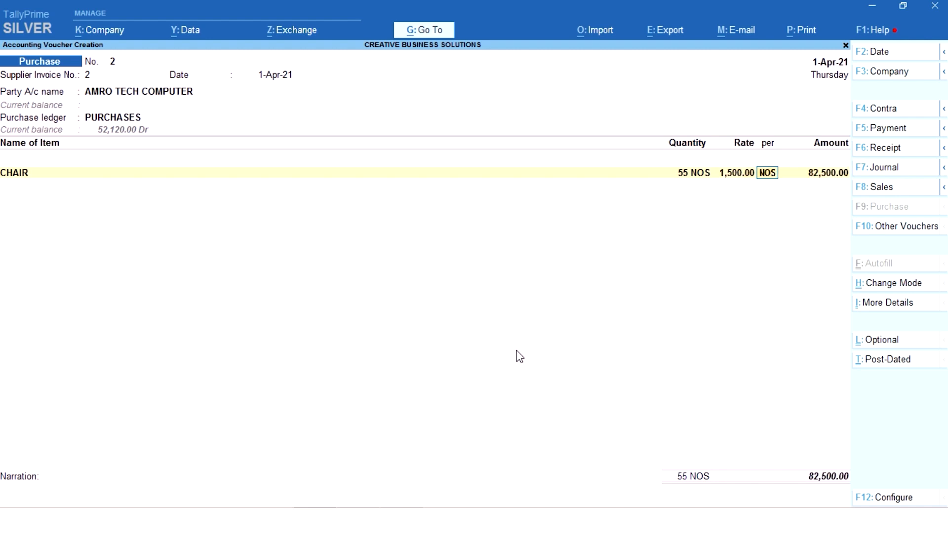
{"action": "key", "text": "Return"}
{"action": "key", "text": "Return"}
Check the next item in the slides and create a COMPUTER TABLE stock item under Primary with NOS as its unit
{"action": "key", "text": "alt+Tab"}
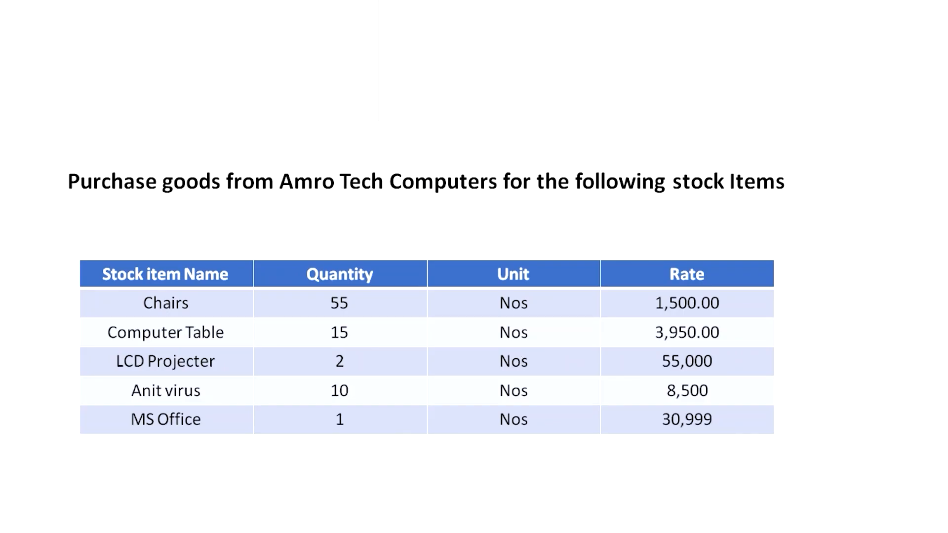
{"action": "key", "text": "alt+Tab"}
{"action": "key", "text": "alt+c"}
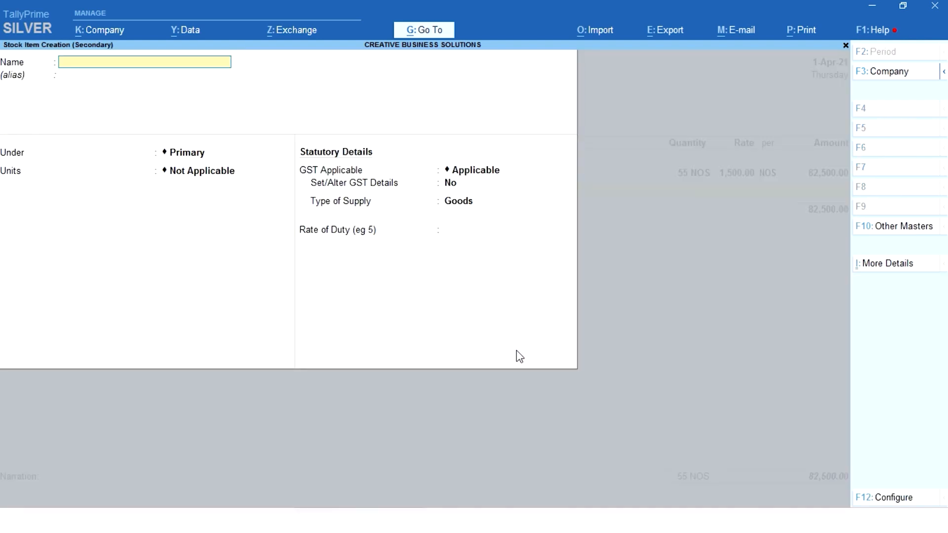
{"action": "type", "text": "COMPUTER TABLE"}
{"action": "key", "text": "Return"}
{"action": "key", "text": "Return"}
{"action": "key", "text": "Return"}
{"action": "key", "text": "Down"}
{"action": "key", "text": "Return"}
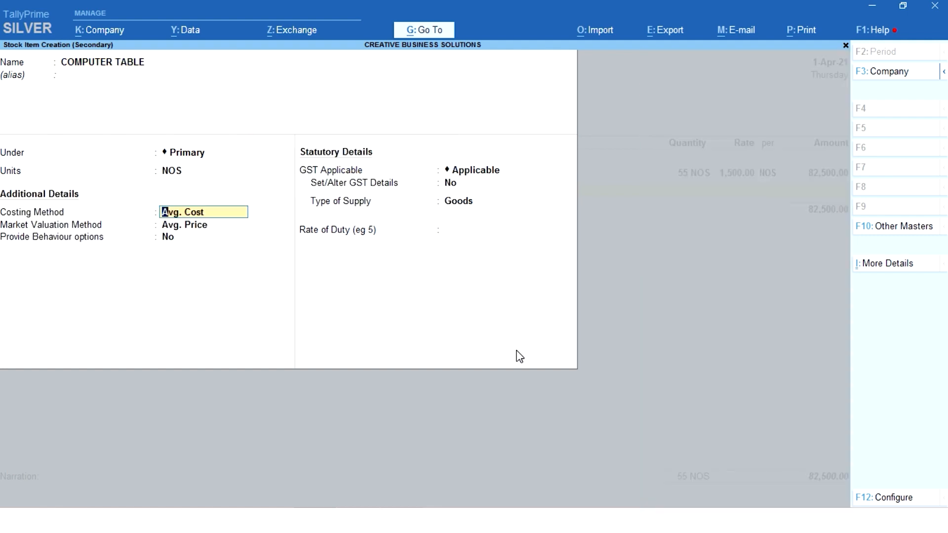
{"action": "key", "text": "ctrl"}
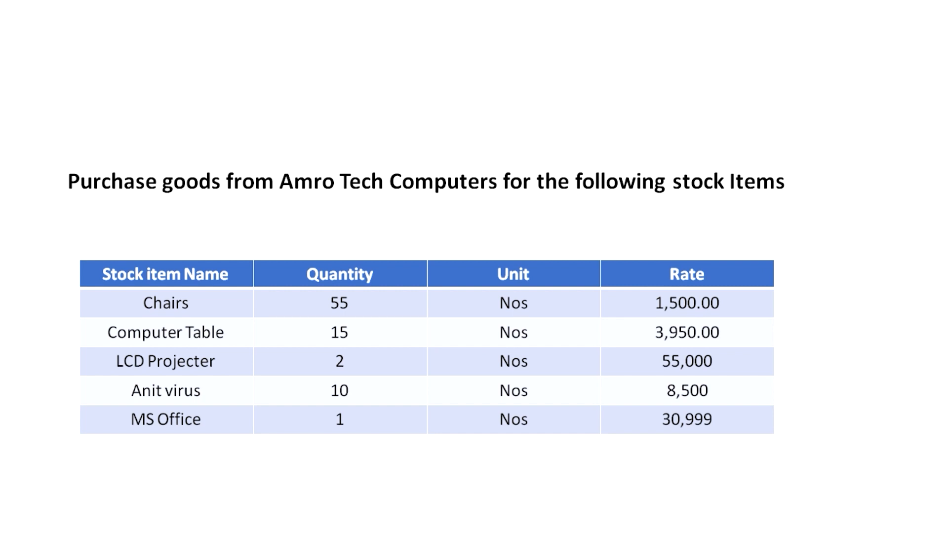
Enter the COMPUTER TABLE line as 15 NOS at a rate of 3,950.00 per NOS
{"action": "key", "text": "alt+Tab"}
{"action": "type", "text": "15"}
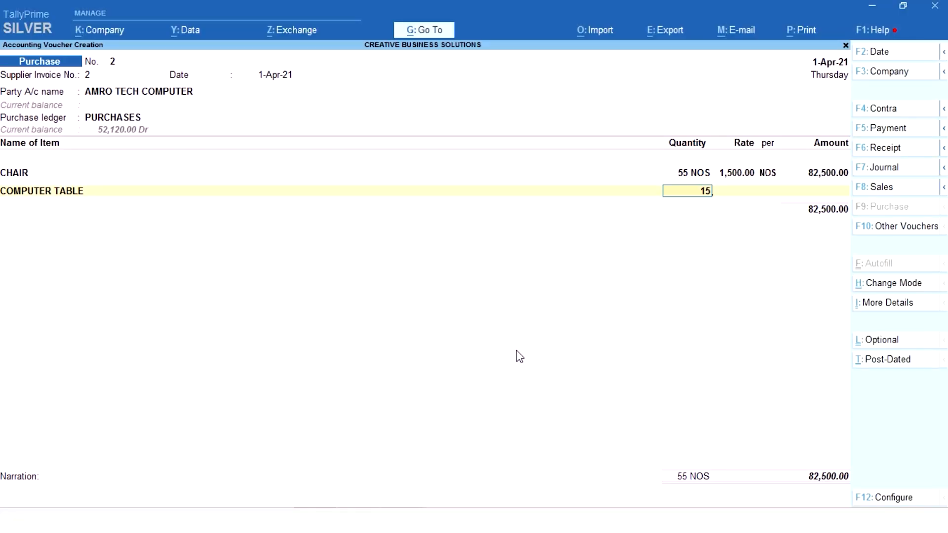
{"action": "key", "text": "Return"}
{"action": "type", "text": "3"}
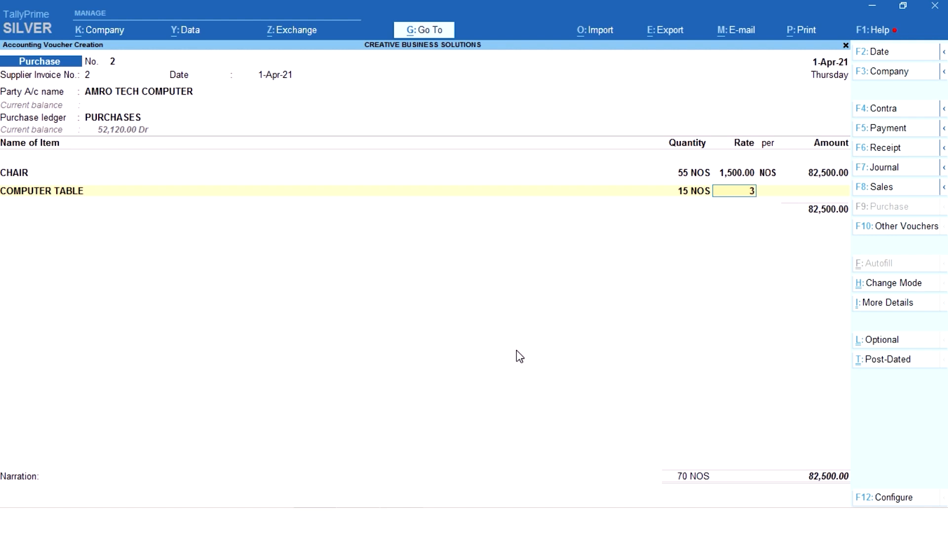
{"action": "type", "text": ",950"}
{"action": "key", "text": "Return"}
{"action": "key", "text": "Return"}
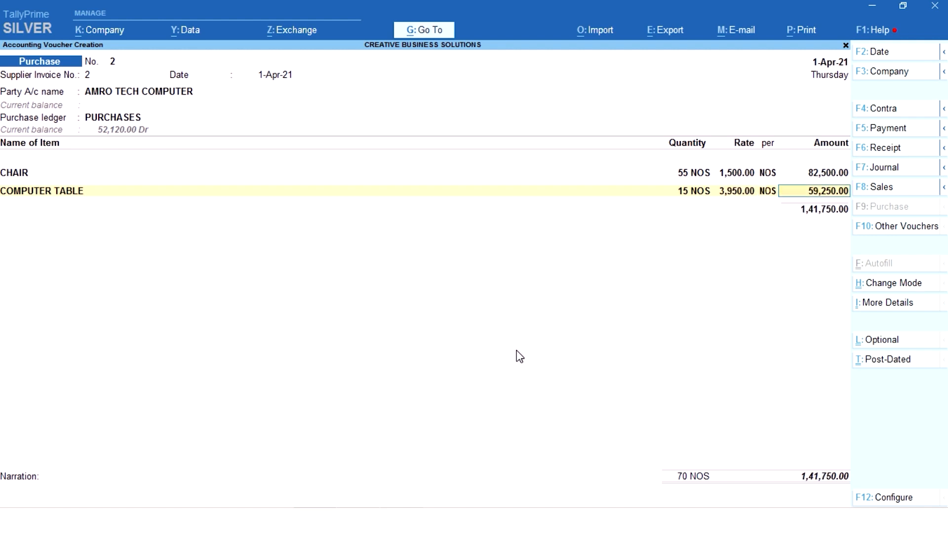
{"action": "key", "text": "Return"}
Check the third item in the slides and create a stock item named LCD PROCECTER under Primary with NOS as its unit
{"action": "key", "text": "alt"}
{"action": "key", "text": "alt"}
{"action": "key", "text": "alt+Tab"}
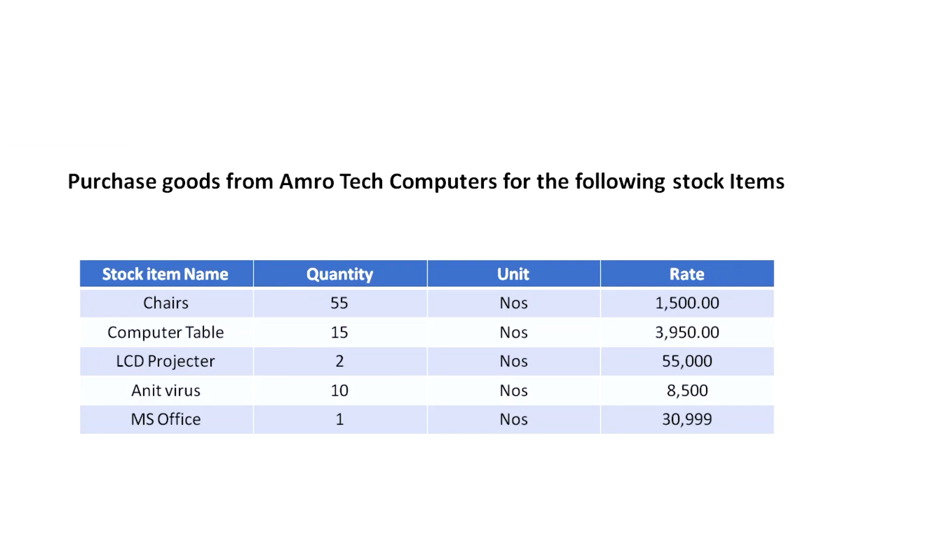
{"action": "key", "text": "alt+Tab"}
{"action": "key", "text": "alt+c"}
{"action": "type", "text": "LCD P"}
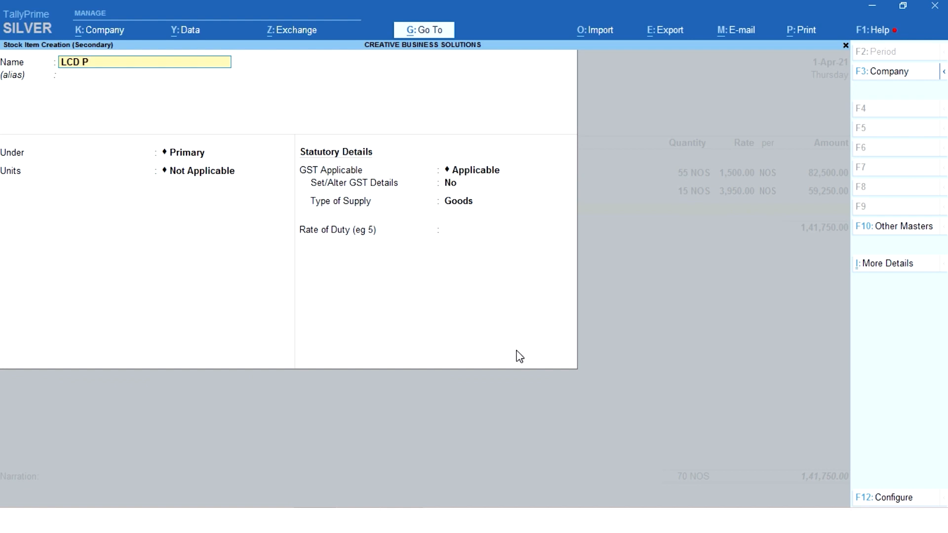
{"action": "type", "text": "ROCECTER"}
{"action": "key", "text": "Return"}
{"action": "key", "text": "Return"}
{"action": "key", "text": "Return"}
{"action": "key", "text": "Down"}
{"action": "key", "text": "Down"}
{"action": "key", "text": "Up"}
{"action": "key", "text": "Return"}
{"action": "key", "text": "ctrl+a"}
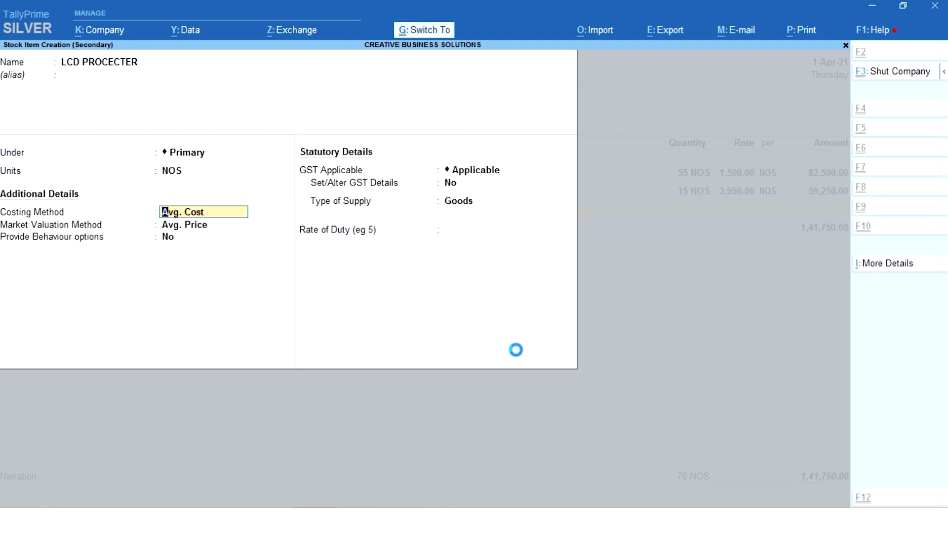
{"action": "key", "text": "Return"}
Check the projector's quantity and rate in the slides, and enter the LCD PROCECTER line as 2 NOS at 55,000.00 per NOS
{"action": "key", "text": "alt+Tab"}
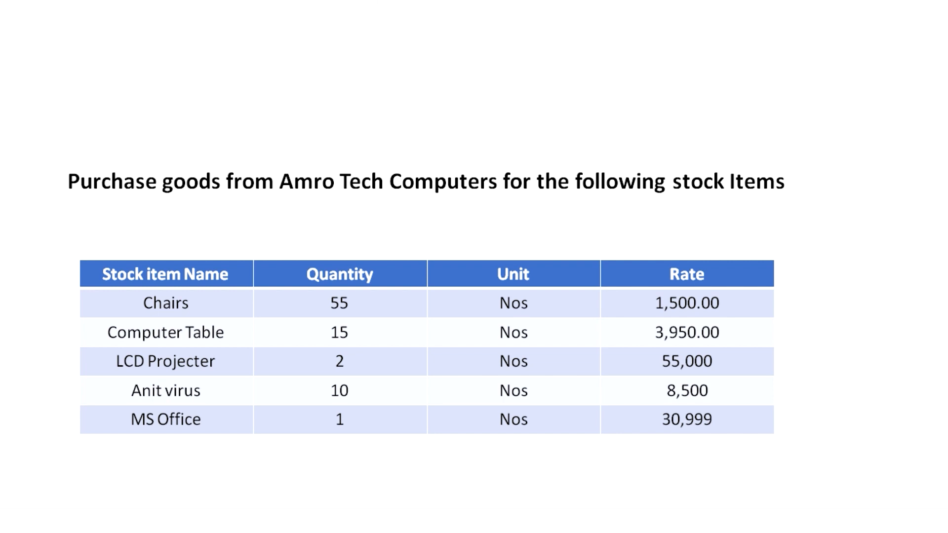
{"action": "key", "text": "alt+Tab"}
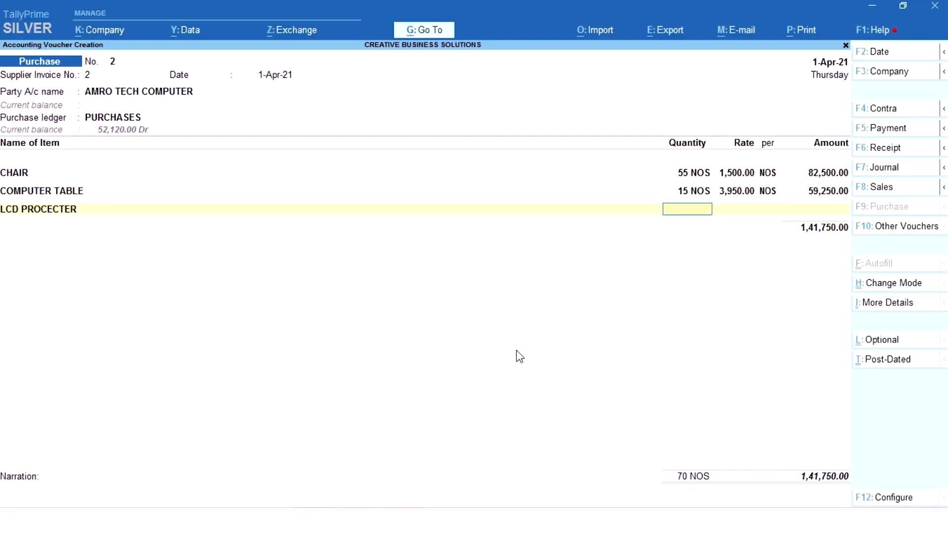
{"action": "type", "text": "2"}
{"action": "key", "text": "Return"}
{"action": "type", "text": "500"}
{"action": "key", "text": "BackSpace"}
{"action": "key", "text": "BackSpace"}
{"action": "type", "text": "55"}
{"action": "key", "text": "BackSpace"}
{"action": "type", "text": "000"}
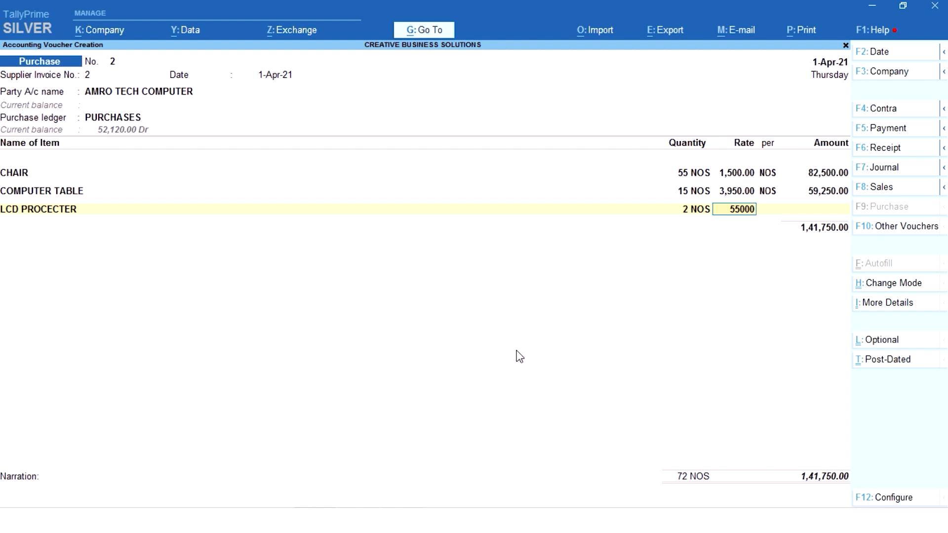
{"action": "key", "text": "Return"}
{"action": "key", "text": "Return"}
{"action": "key", "text": "Return"}
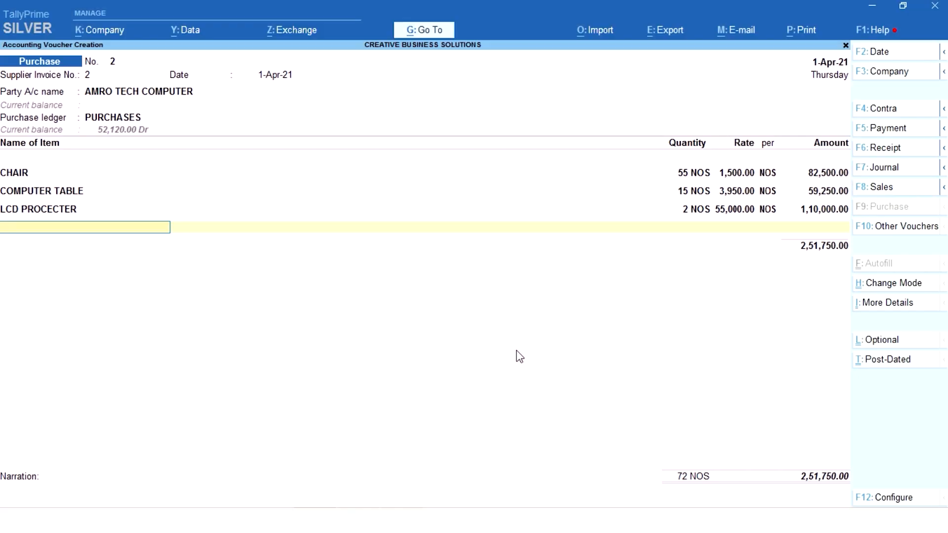
Create a stock item named ANTI VIRUS under the Primary group with NOS as its unit and save it into the voucher
{"action": "key", "text": "alt+c"}
{"action": "type", "text": "ANTI VIRUS"}
{"action": "key", "text": "Return"}
{"action": "key", "text": "Return"}
{"action": "key", "text": "Return"}
{"action": "key", "text": "Down"}
{"action": "key", "text": "Down"}
{"action": "key", "text": "Up"}
{"action": "key", "text": "Return"}
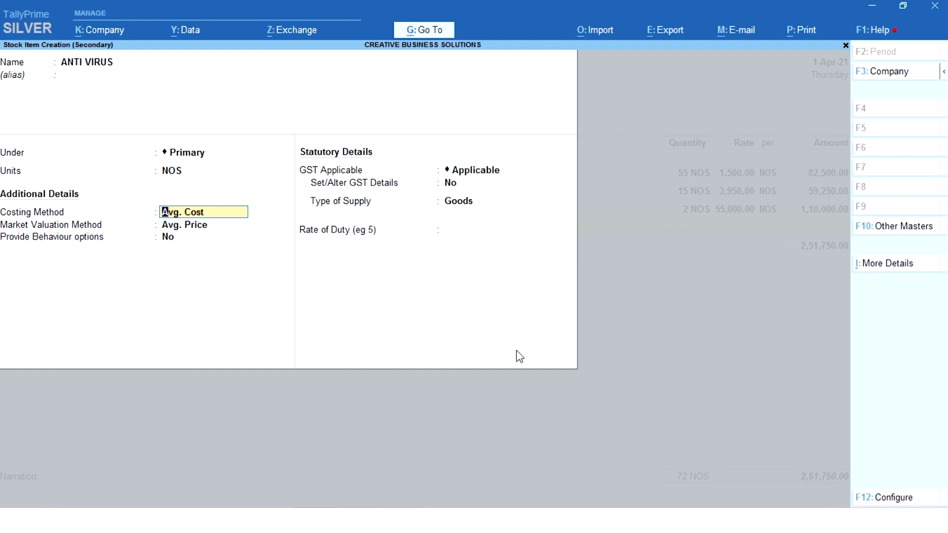
{"action": "key", "text": "ctrl+a"}
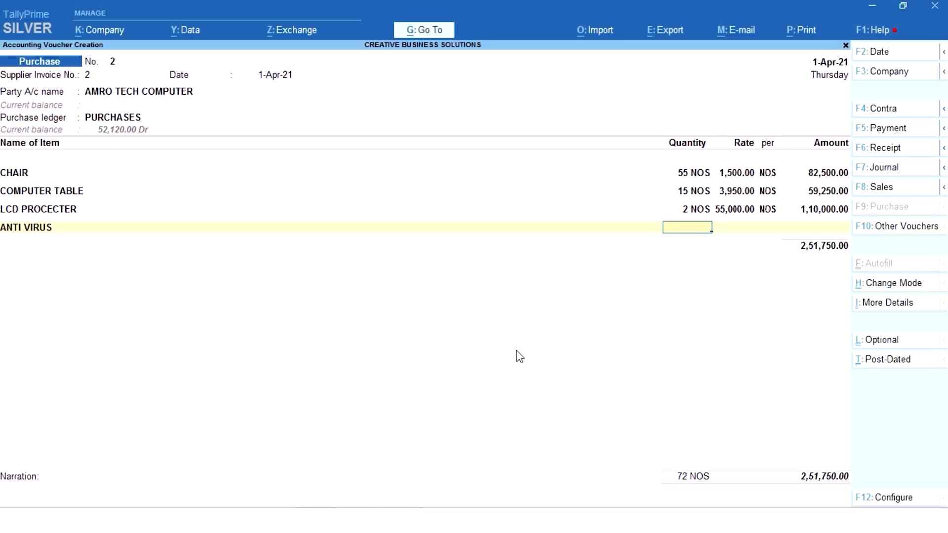
Enter the ANTI VIRUS line as 10 NOS at 8,500.00 per NOS, and switch to the slides to check the next item
{"action": "type", "text": "10"}
{"action": "key", "text": "Return"}
{"action": "type", "text": "8500"}
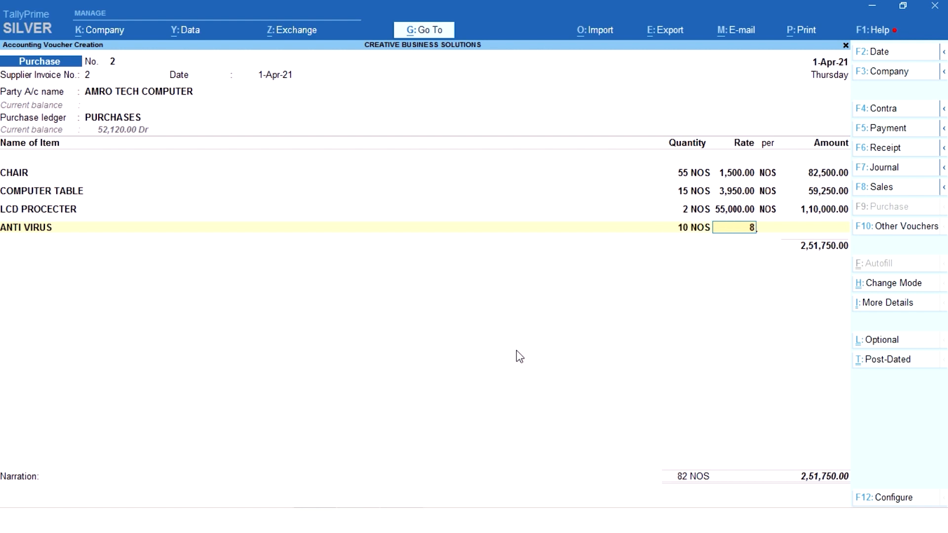
{"action": "key", "text": "Return"}
{"action": "key", "text": "Return"}
{"action": "key", "text": "Return"}
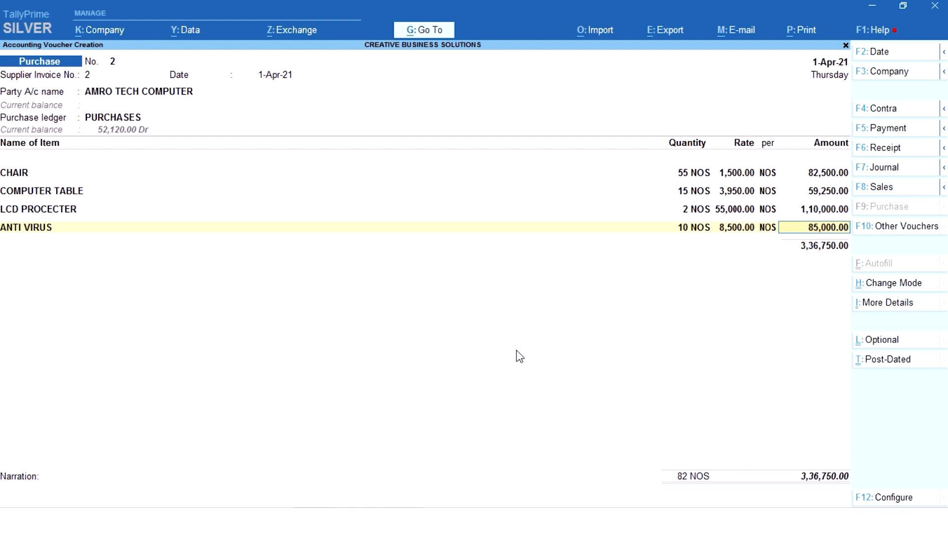
{"action": "key", "text": "alt+Tab"}
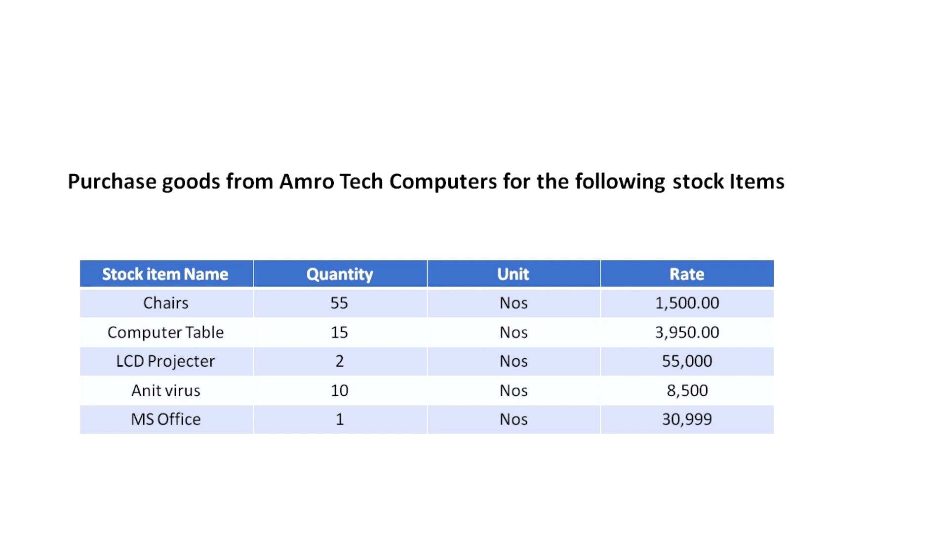
Create a stock item named MS OFFICE under the Primary group with NOS as its unit and save it into the voucher
{"action": "key", "text": "alt+Tab"}
{"action": "key", "text": "alt+c"}
{"action": "type", "text": "MS OFFICE"}
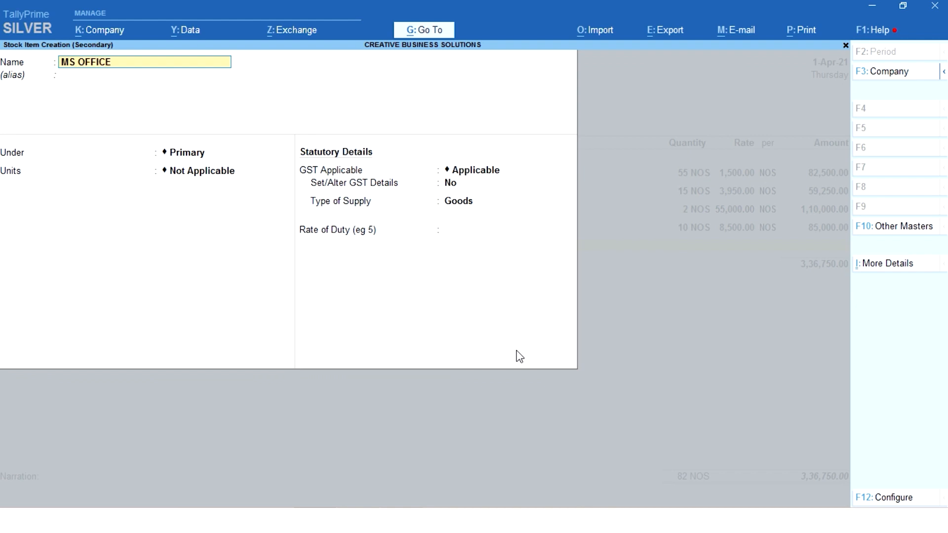
{"action": "key", "text": "Return"}
{"action": "key", "text": "Return"}
{"action": "key", "text": "Down"}
{"action": "key", "text": "Return"}
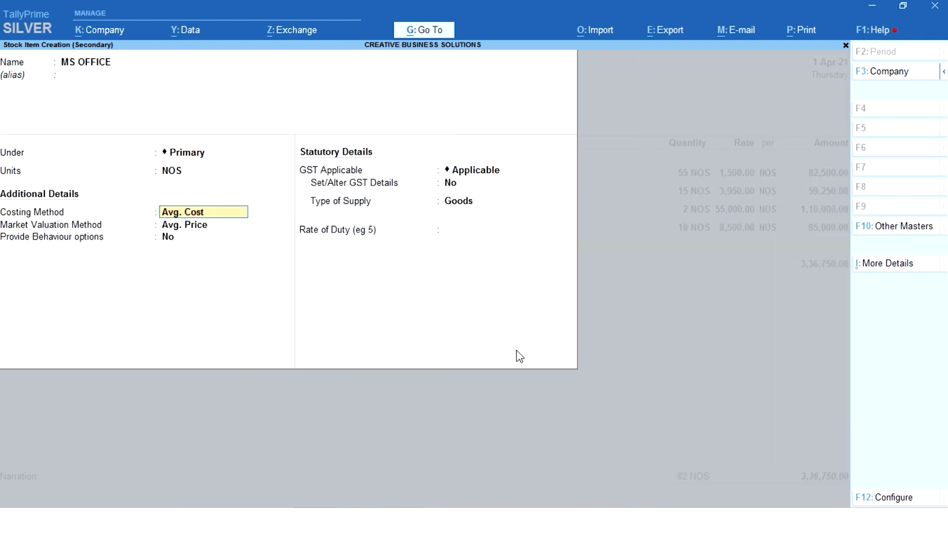
{"action": "key", "text": "ctrl+a"}
Enter the MS OFFICE line as 1 NOS at 30,999.00 per NOS and end the item list
{"action": "type", "text": "1"}
{"action": "key", "text": "Return"}
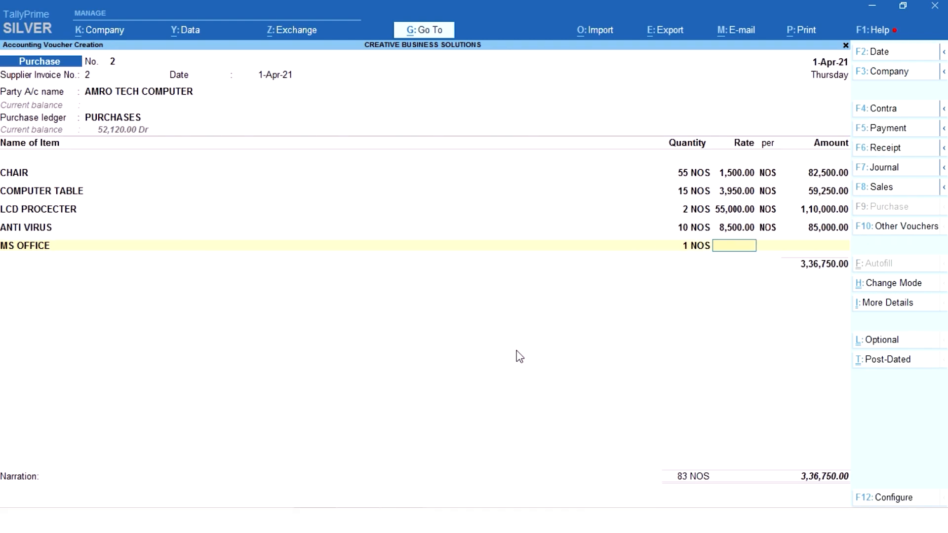
{"action": "type", "text": "30,999"}
{"action": "key", "text": "Return"}
{"action": "key", "text": "Return"}
{"action": "key", "text": "Return"}
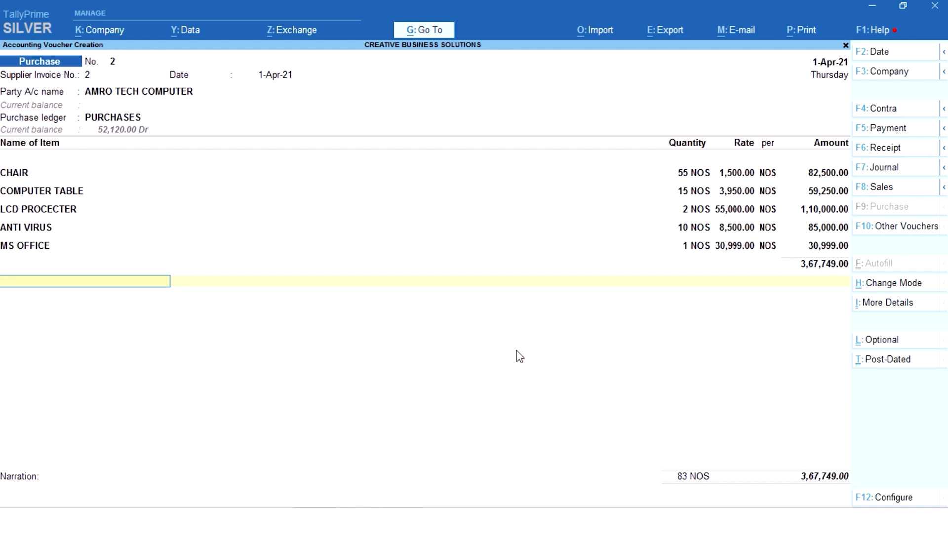
End the additional ledger entries and save the AMRO TECH COMPUTER purchase voucher with a blank narration
{"action": "key", "text": "Return"}
{"action": "key", "text": "Return"}
{"action": "key", "text": "Return"}
{"action": "key", "text": "Return"}
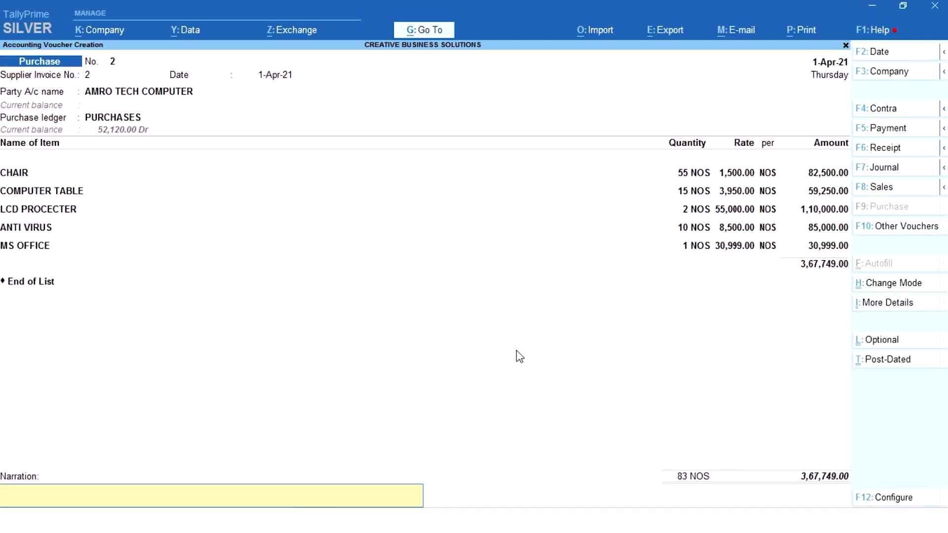
{"action": "key", "text": "Return"}
{"action": "key", "text": "Return"}
Check the Duplex Stationery sale on the next slide and start a sales voucher in TallyPrime dated 1-Apr-21
{"action": "key", "text": "alt+Tab"}
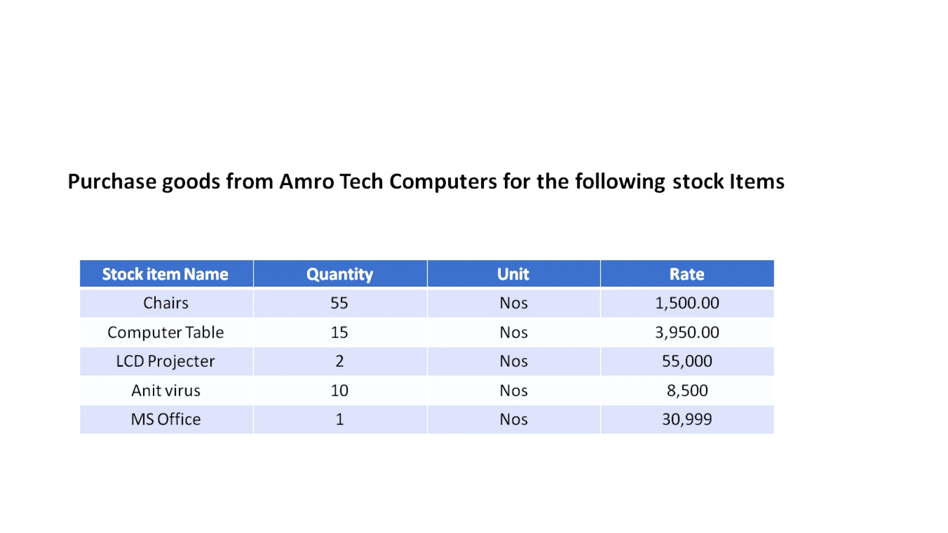
{"action": "key", "text": "Right"}
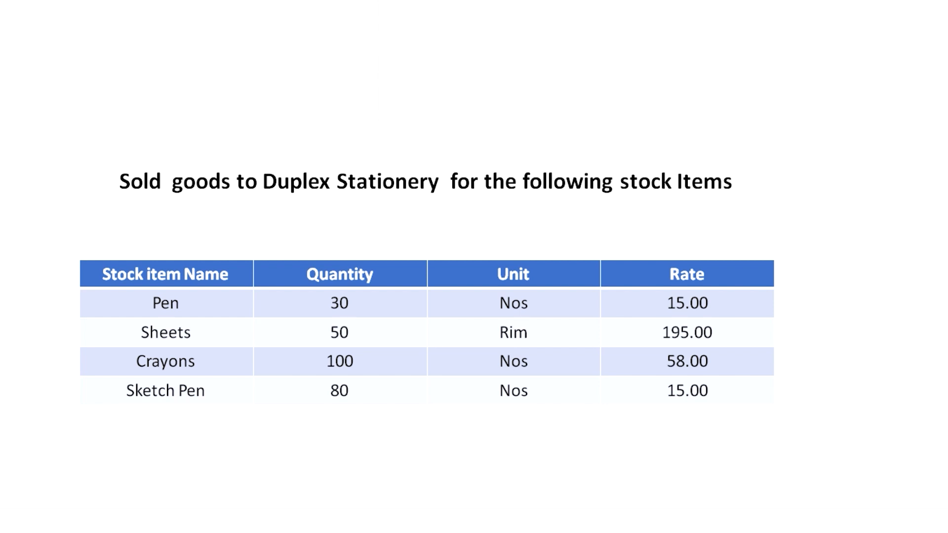
{"action": "key", "text": "alt+Tab"}
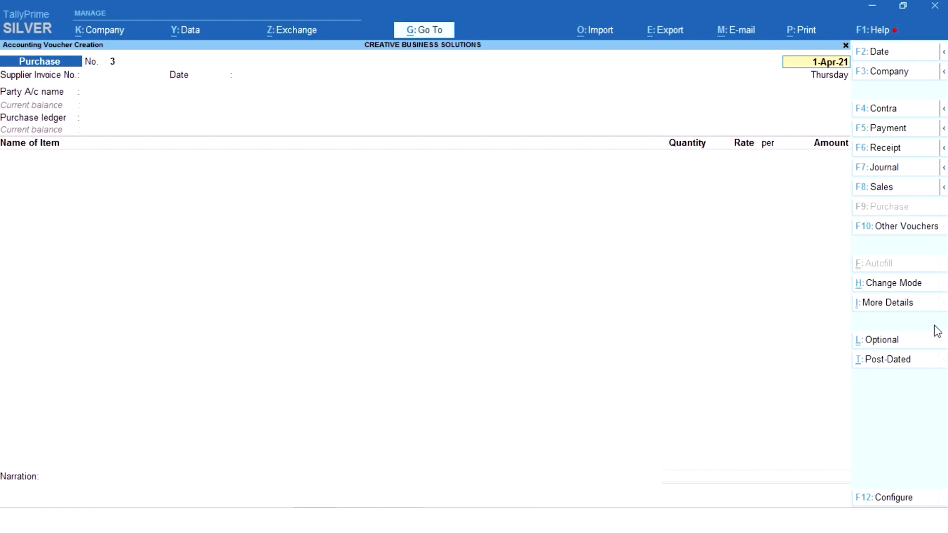
{"action": "left_click", "coordinate": [879, 192]}
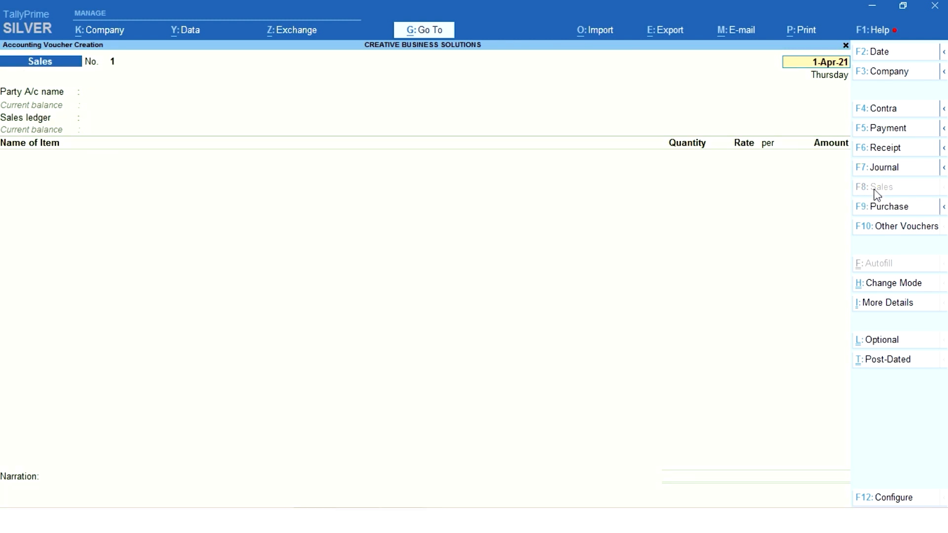
{"action": "key", "text": "Return"}
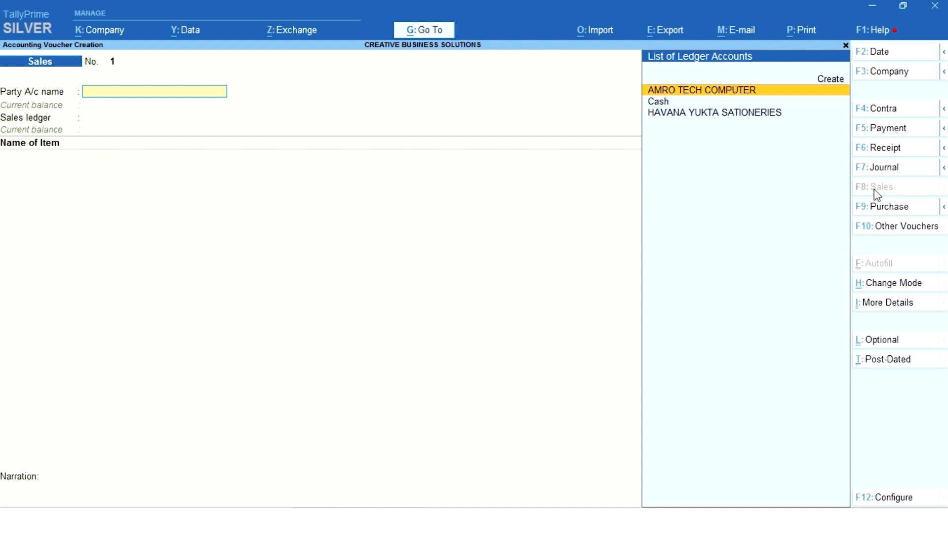
Create a party ledger named DUPLEX STATIONERIES under Sundry Debtors and save it into the sales voucher
{"action": "key", "text": "Up"}
{"action": "key", "text": "Return"}
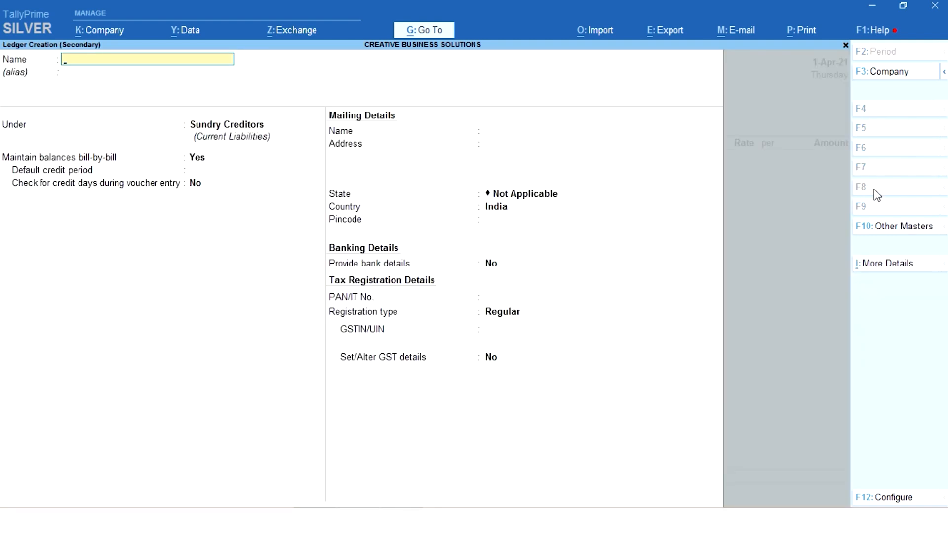
{"action": "type", "text": "DUPLEX STATIONERIES"}
{"action": "key", "text": "Return"}
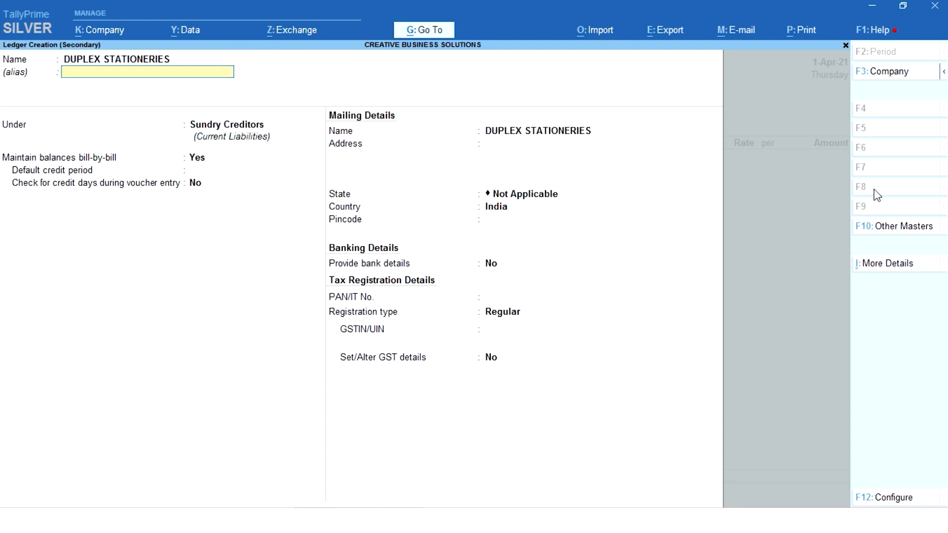
{"action": "key", "text": "Return"}
{"action": "key", "text": "Down"}
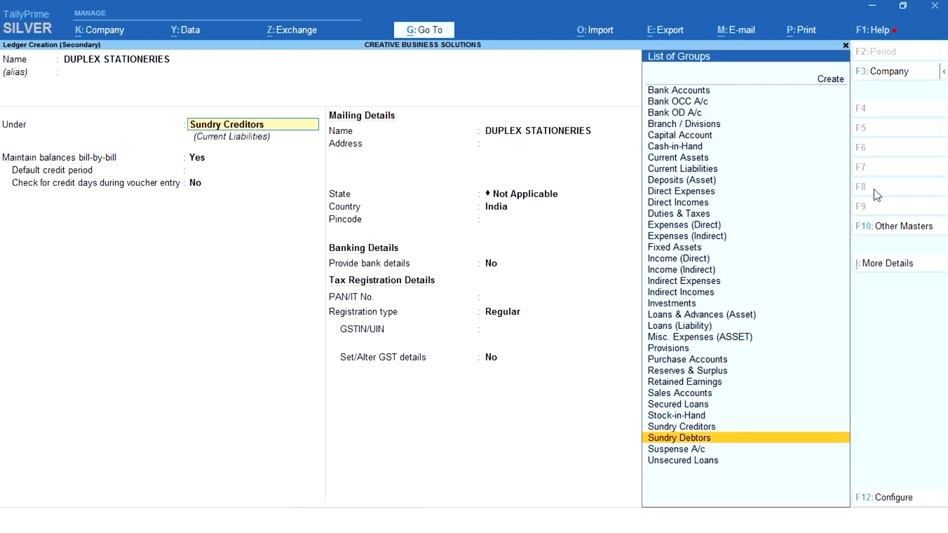
{"action": "key", "text": "Return"}
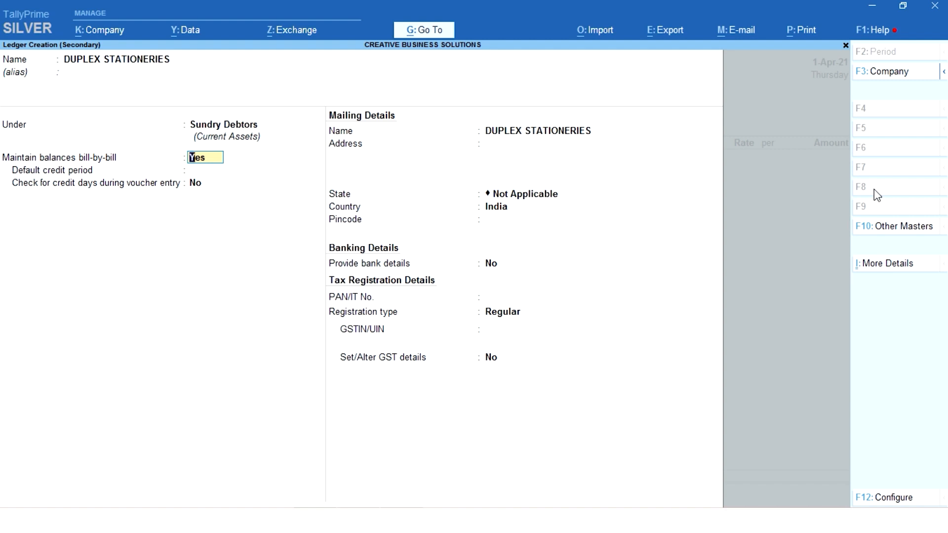
{"action": "key", "text": "ctrl+a"}
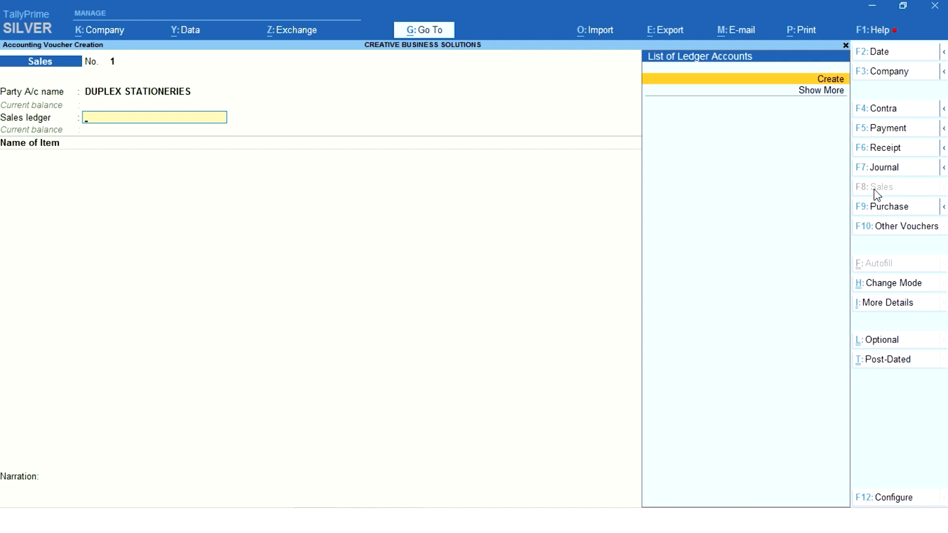
Create a sales ledger named SALES under Sales Accounts with the remaining defaults and save it into the voucher
{"action": "key", "text": "alt+c"}
{"action": "type", "text": "SALES"}
{"action": "key", "text": "Return"}
{"action": "key", "text": "Return"}
{"action": "type", "text": "SAL"}
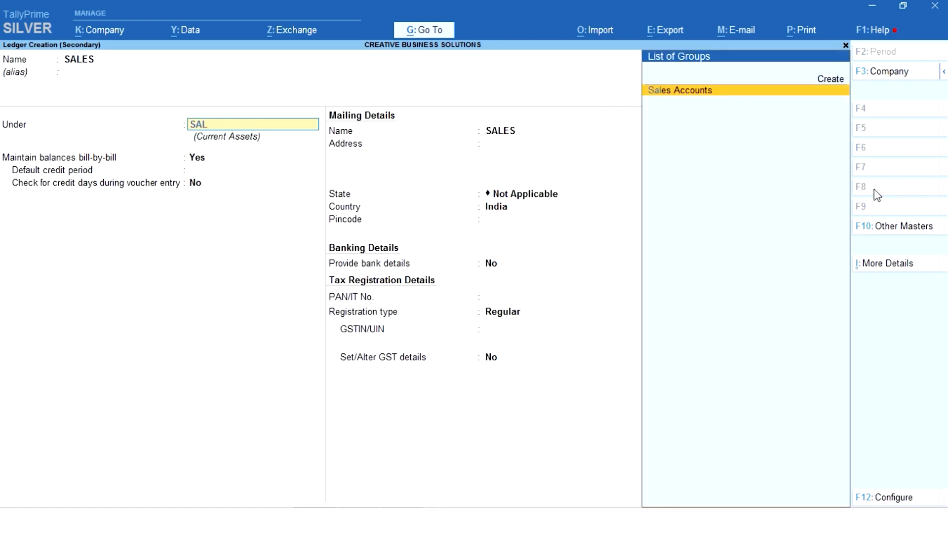
{"action": "key", "text": "Return"}
{"action": "key", "text": "Return"}
{"action": "key", "text": "Return"}
{"action": "key", "text": "Return"}
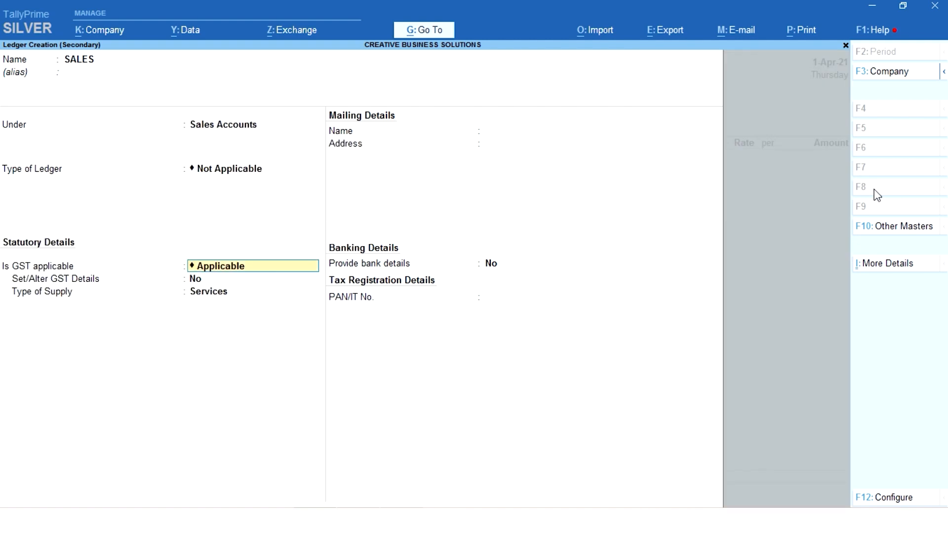
{"action": "key", "text": "Return"}
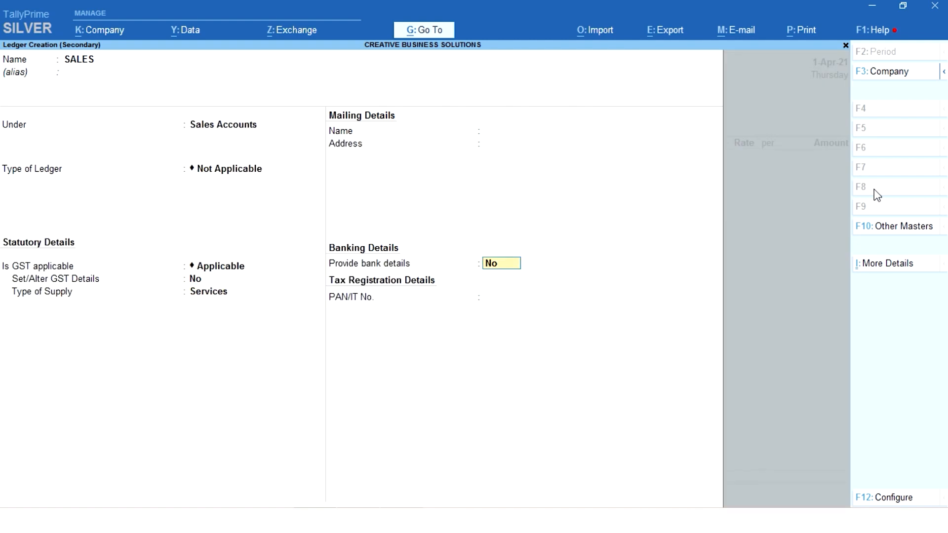
{"action": "key", "text": "Return"}
{"action": "key", "text": "Return"}
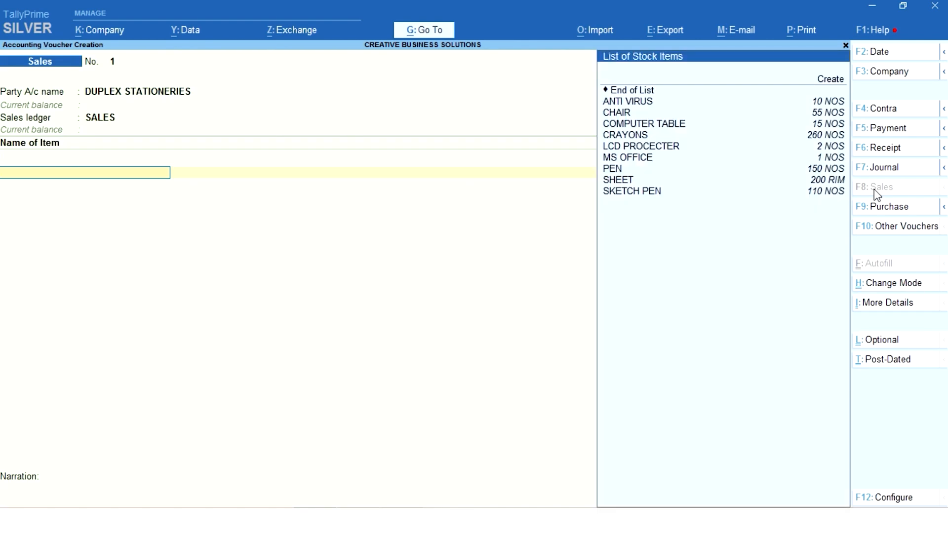
Choose the existing stock item PEN for the first line of the sales voucher
{"action": "key", "text": "Down"}
{"action": "key", "text": "Down"}
{"action": "key", "text": "Down"}
{"action": "key", "text": "Down"}
{"action": "key", "text": "Down"}
{"action": "key", "text": "Down"}
{"action": "key", "text": "Down"}
{"action": "key", "text": "Down"}
{"action": "key", "text": "Down"}
{"action": "key", "text": "Return"}
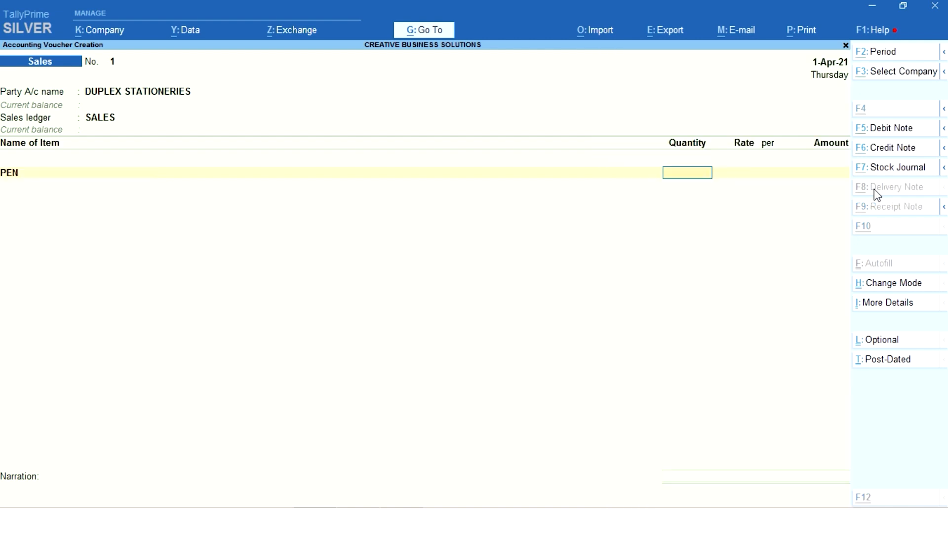
Check the pen's quantity and rate in the slides, and enter the PEN line as 30 NOS at 15.00 per NOS
{"action": "key", "text": "alt+Tab"}
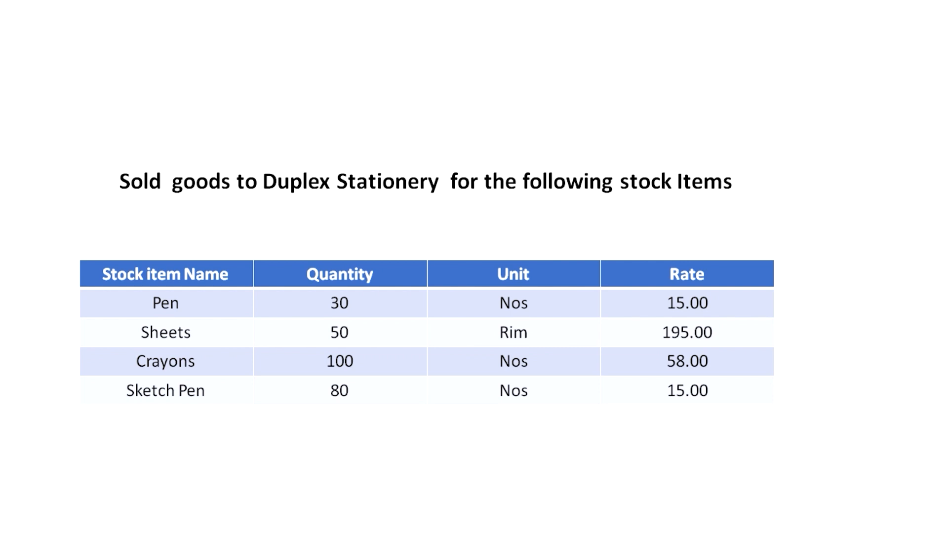
{"action": "key", "text": "alt+Tab"}
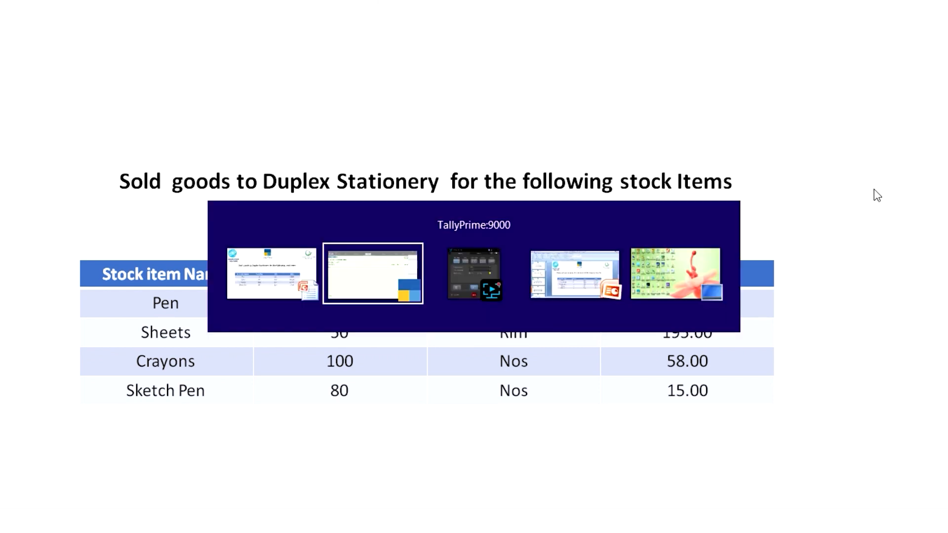
{"action": "type", "text": "30"}
{"action": "key", "text": "Return"}
{"action": "type", "text": "15"}
{"action": "key", "text": "Return"}
{"action": "key", "text": "Return"}
{"action": "key", "text": "Return"}
Add the stock item SHEET as the second line with 50 RIM at 195.00 per RIM
{"action": "type", "text": "S"}
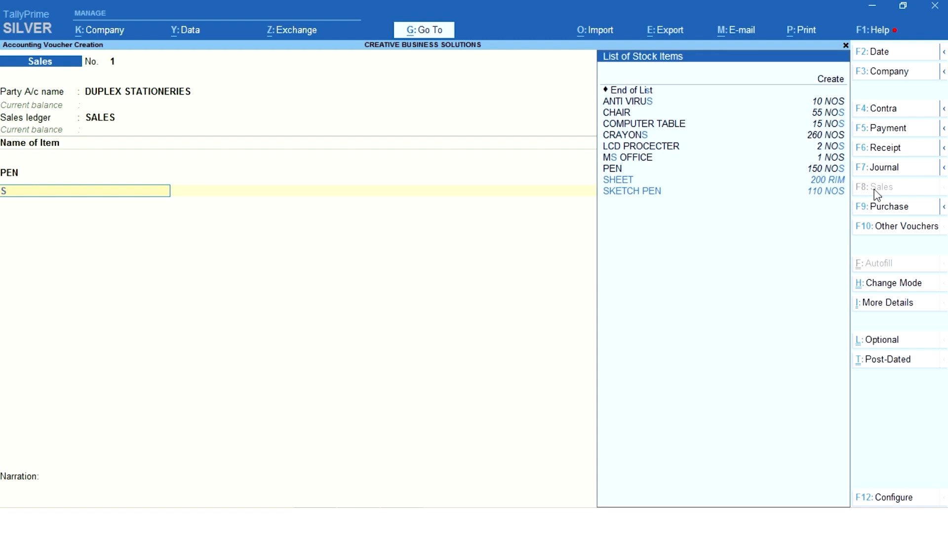
{"action": "key", "text": "Down"}
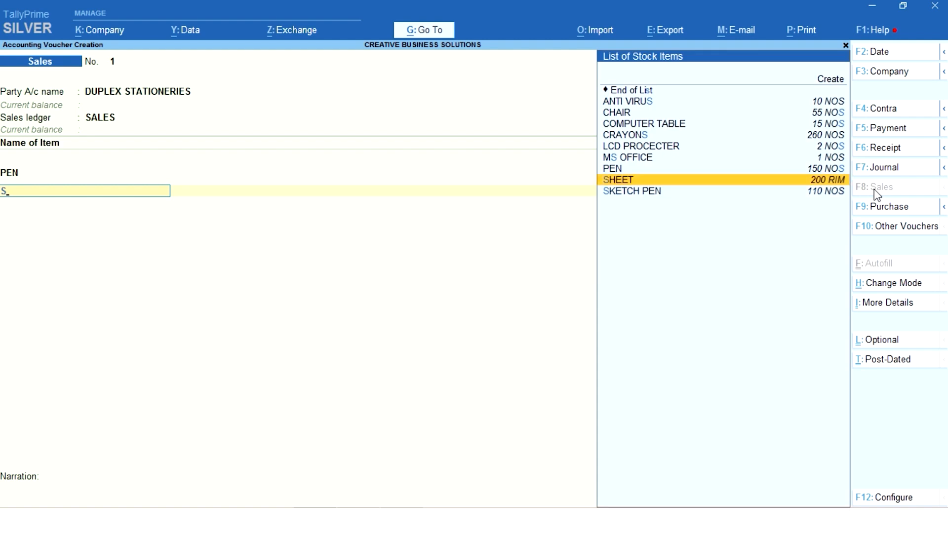
{"action": "key", "text": "Return"}
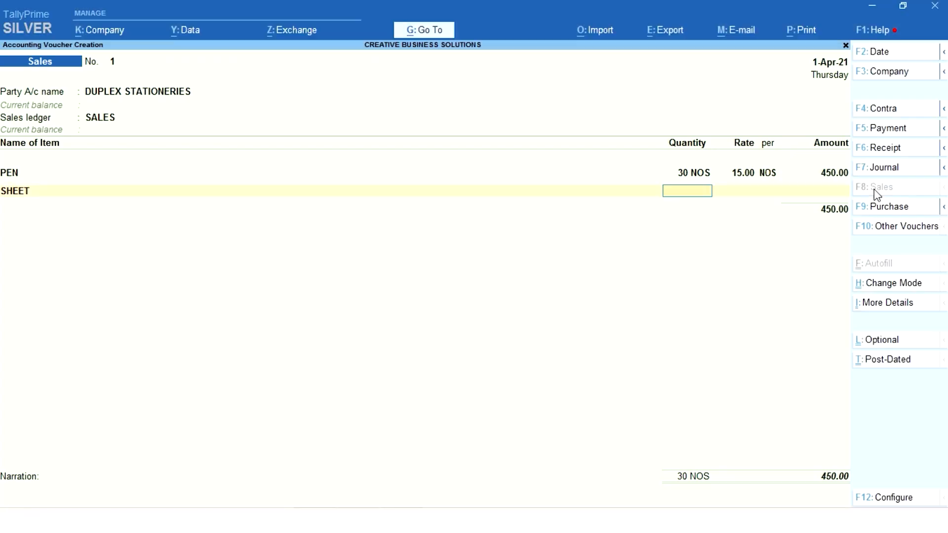
{"action": "type", "text": "50"}
{"action": "key", "text": "Return"}
{"action": "type", "text": "195"}
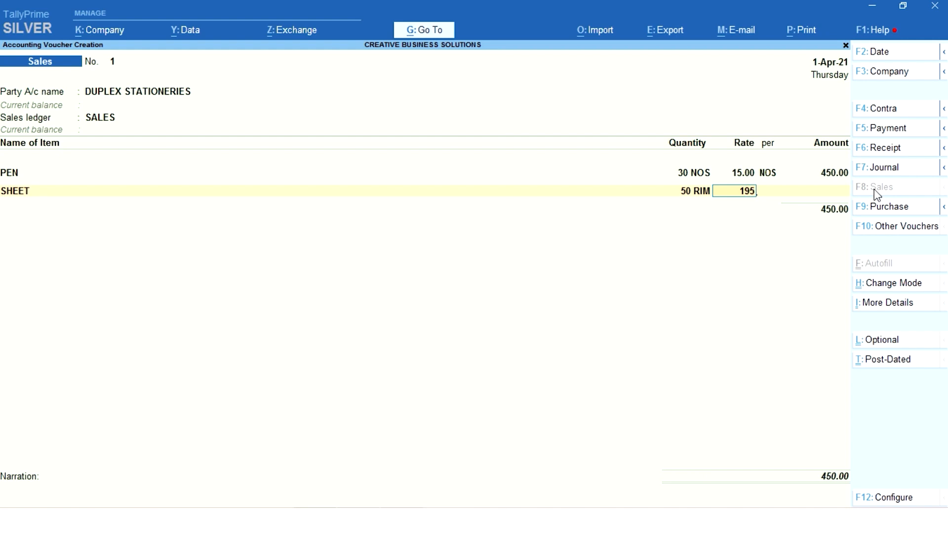
{"action": "key", "text": "Return"}
{"action": "key", "text": "Return"}
{"action": "key", "text": "Return"}
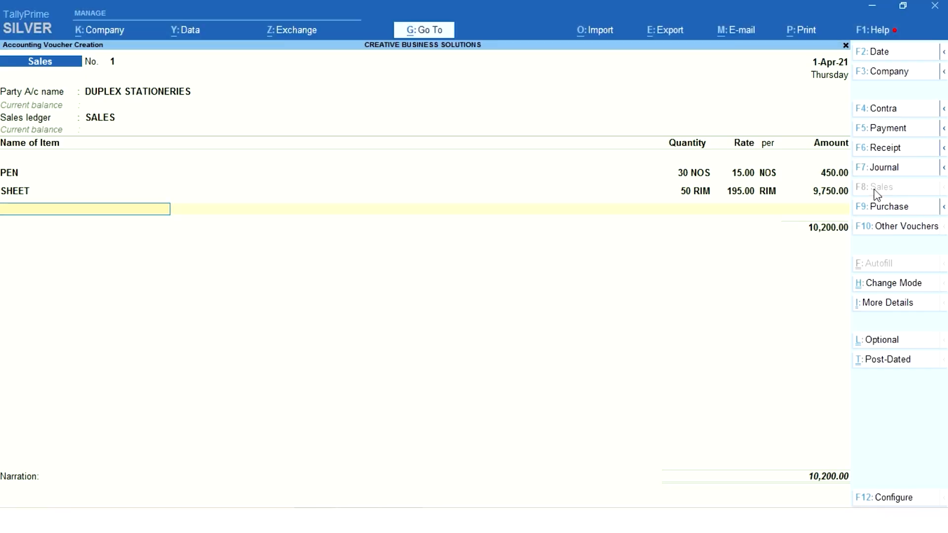
Add the stock item CRAYONS as the third line with 100 NOS at 58.00 per NOS
{"action": "type", "text": "C"}
{"action": "key", "text": "Down"}
{"action": "key", "text": "Down"}
{"action": "key", "text": "Return"}
{"action": "type", "text": "100"}
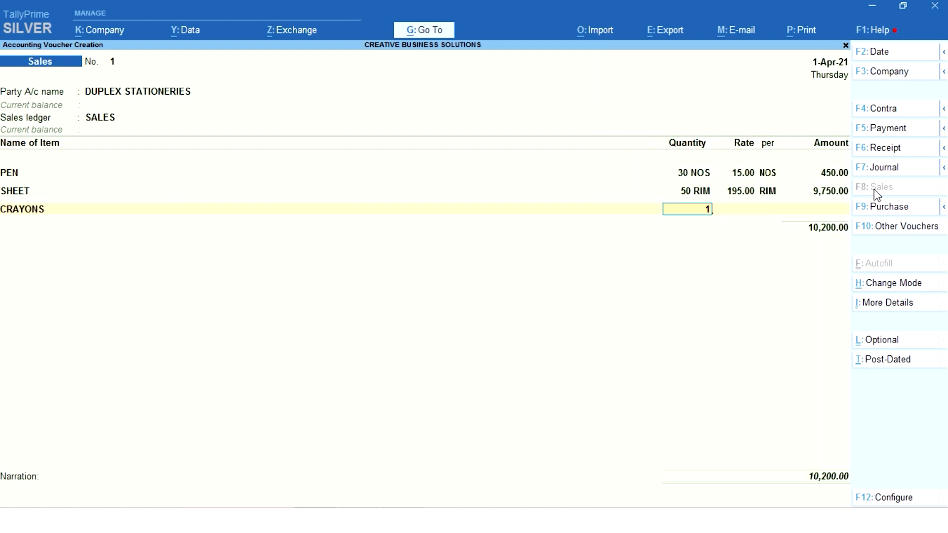
{"action": "key", "text": "Return"}
{"action": "type", "text": "58"}
{"action": "key", "text": "Return"}
{"action": "key", "text": "Return"}
{"action": "key", "text": "Return"}
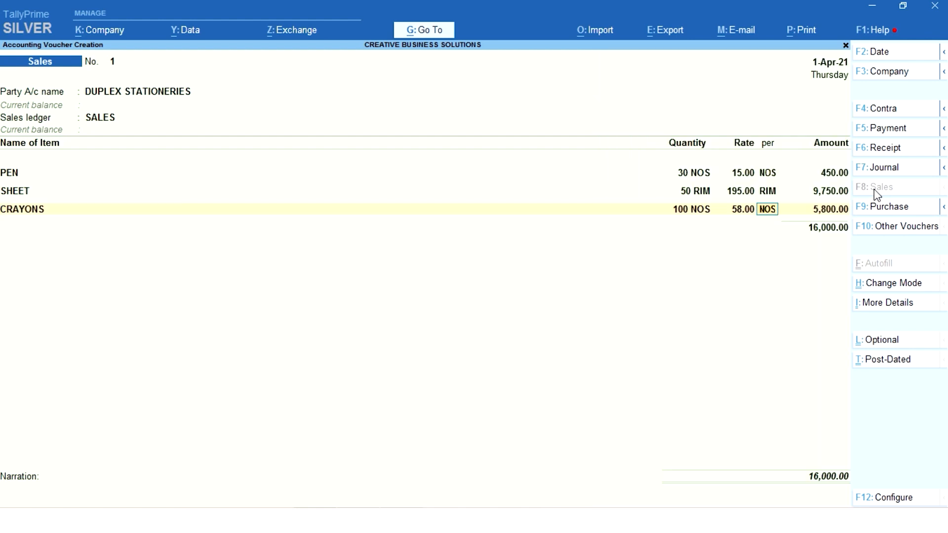
Add the stock item SKETCH PEN with 80 NOS at 15.00 per NOS and end the item list
{"action": "type", "text": "S"}
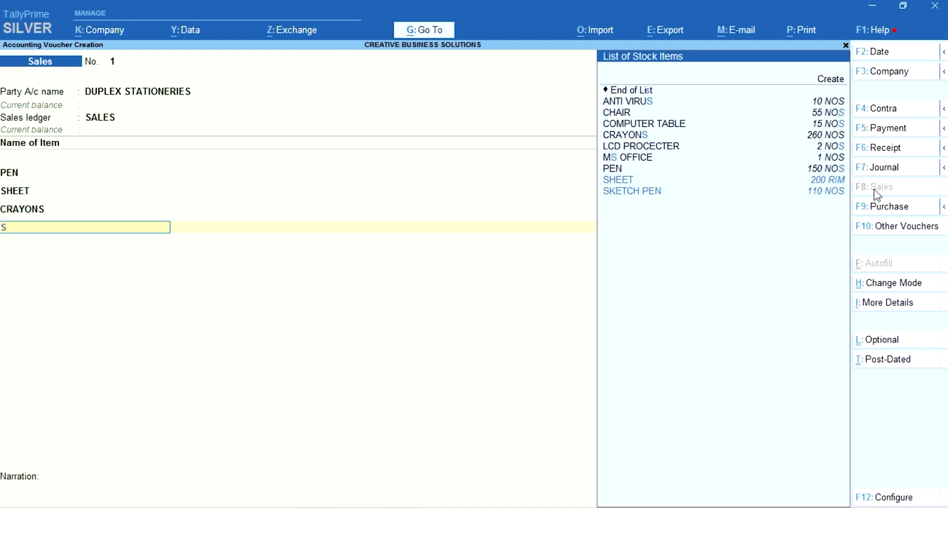
{"action": "type", "text": "k"}
{"action": "key", "text": "Return"}
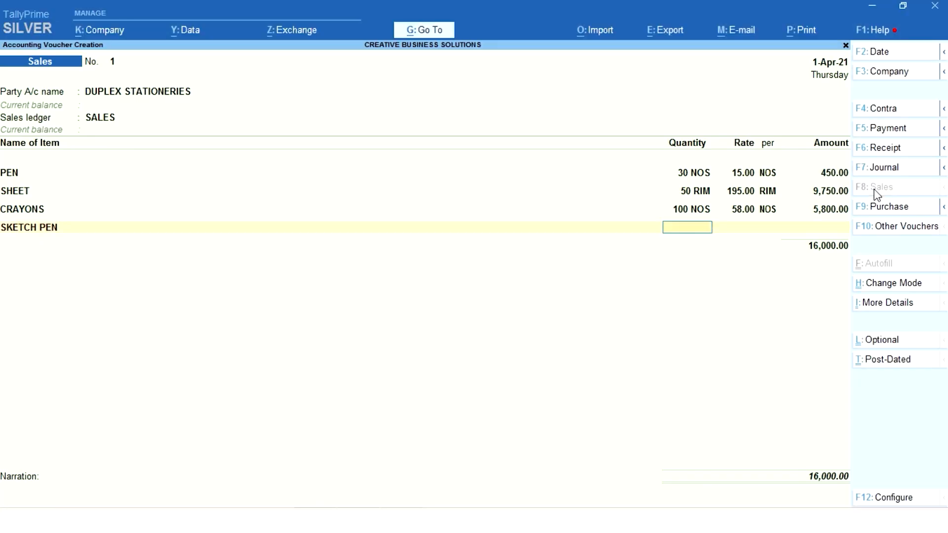
{"action": "type", "text": "80"}
{"action": "key", "text": "Return"}
{"action": "type", "text": "15"}
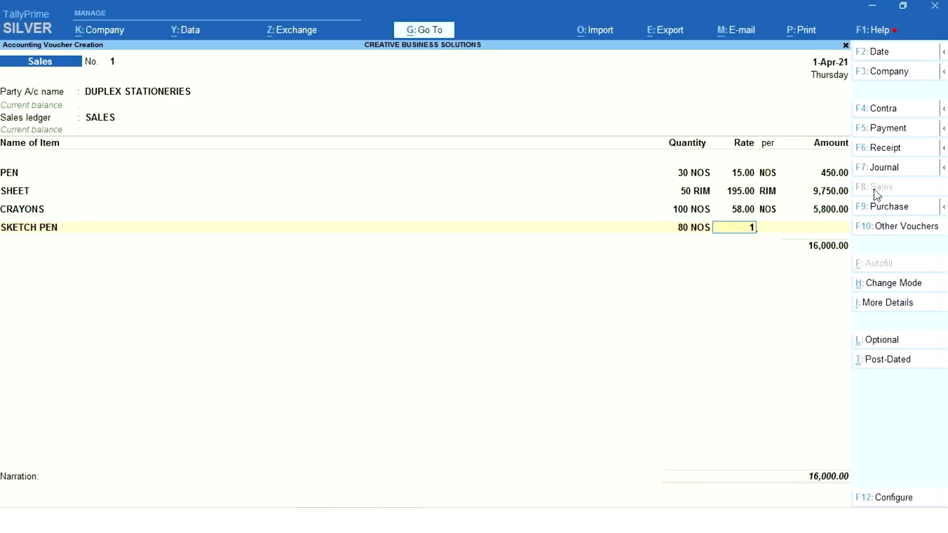
{"action": "key", "text": "Return"}
{"action": "key", "text": "Return"}
{"action": "key", "text": "Return"}
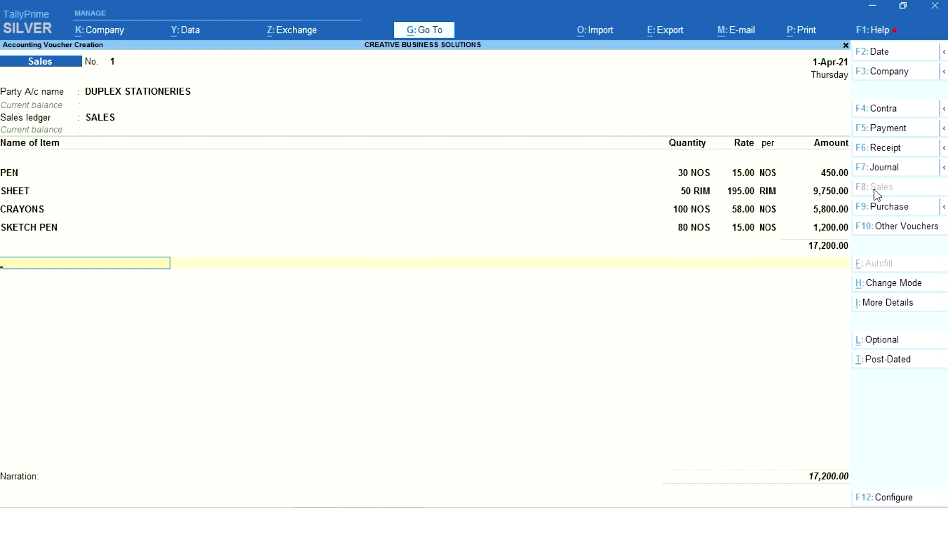
Finish the Duplex Stationeries sales voucher without additional ledgers or narration and save it
{"action": "key", "text": "Return"}
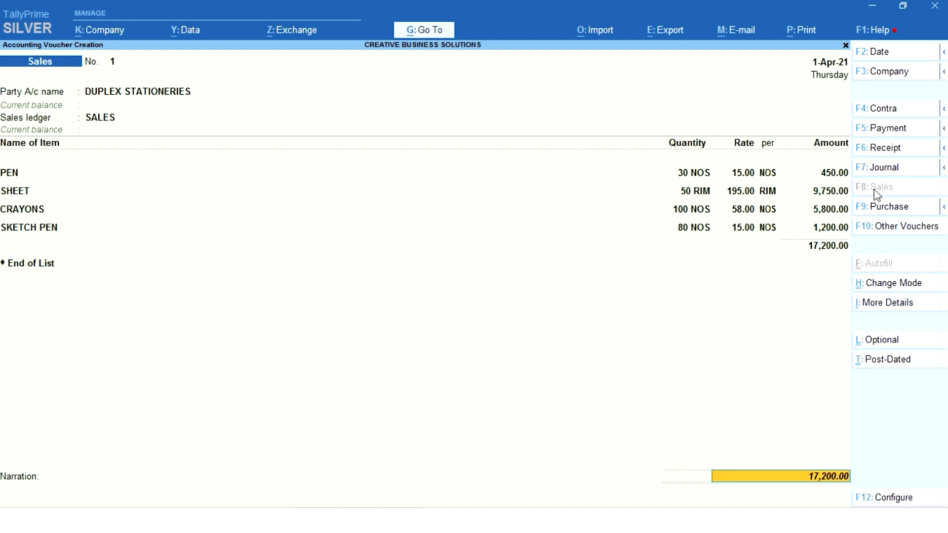
{"action": "key", "text": "Return"}
{"action": "key", "text": "Return"}
{"action": "key", "text": "Return"}
{"action": "key", "text": "Return"}
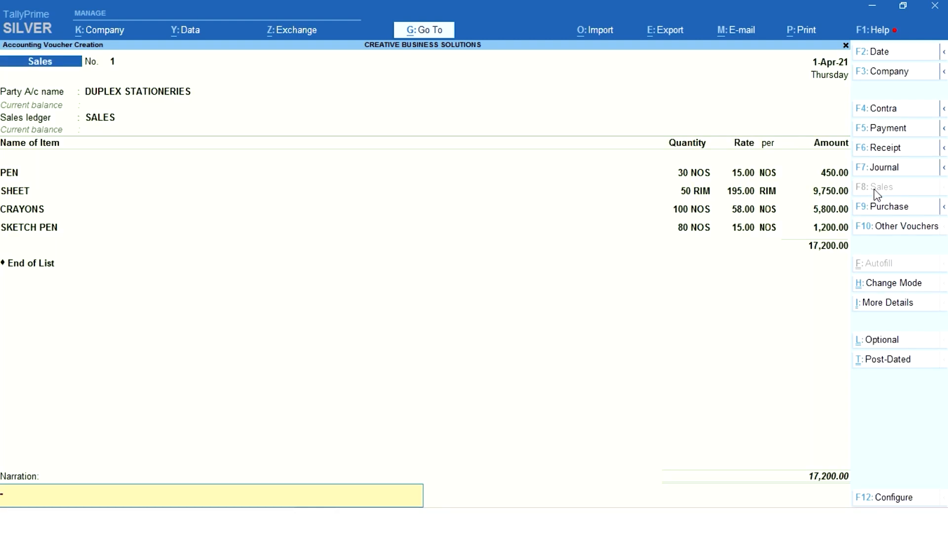
{"action": "key", "text": "Return"}
{"action": "key", "text": "Return"}
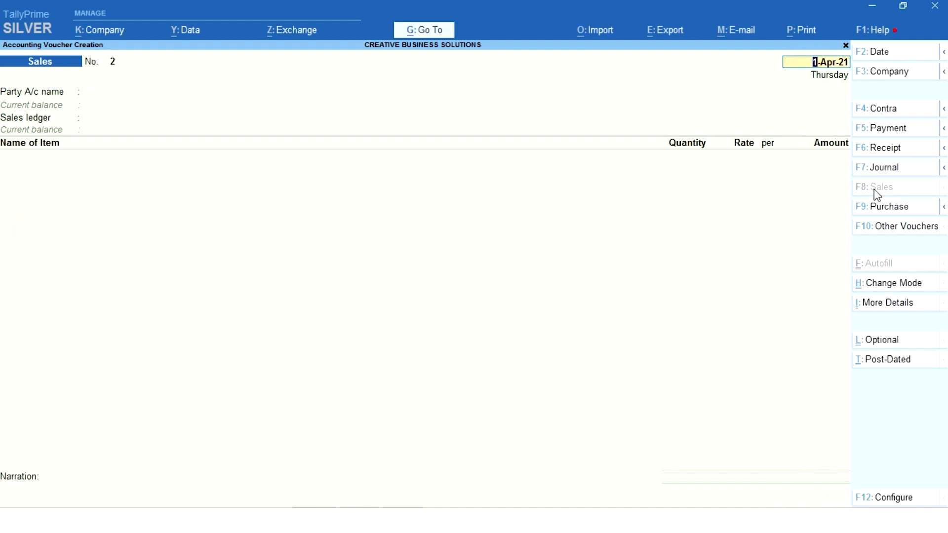
Check the Khushi Computers sale in the slides, and create the party ledger KHUSHI COMPUTERS under Sundry Debtors for the new sales voucher
{"action": "key", "text": "ctrl"}
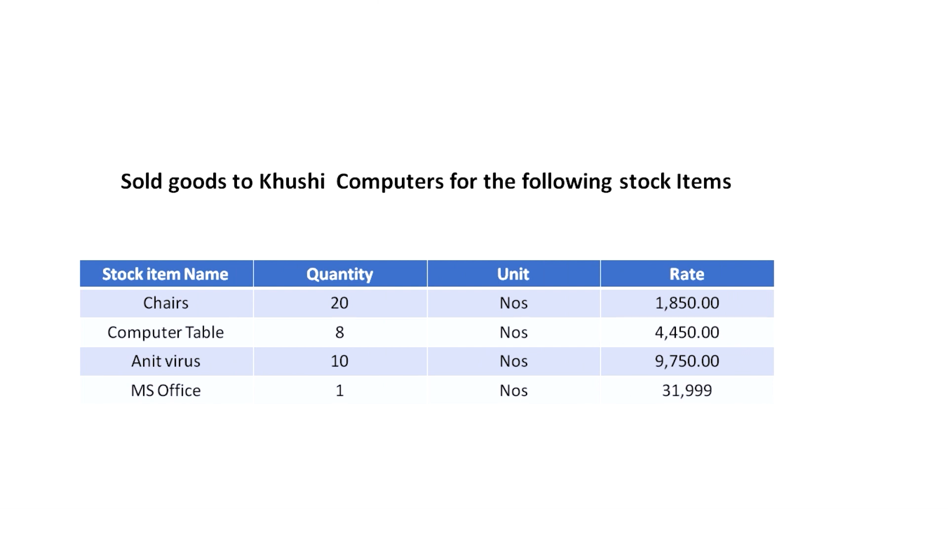
{"action": "key", "text": "alt+Tab"}
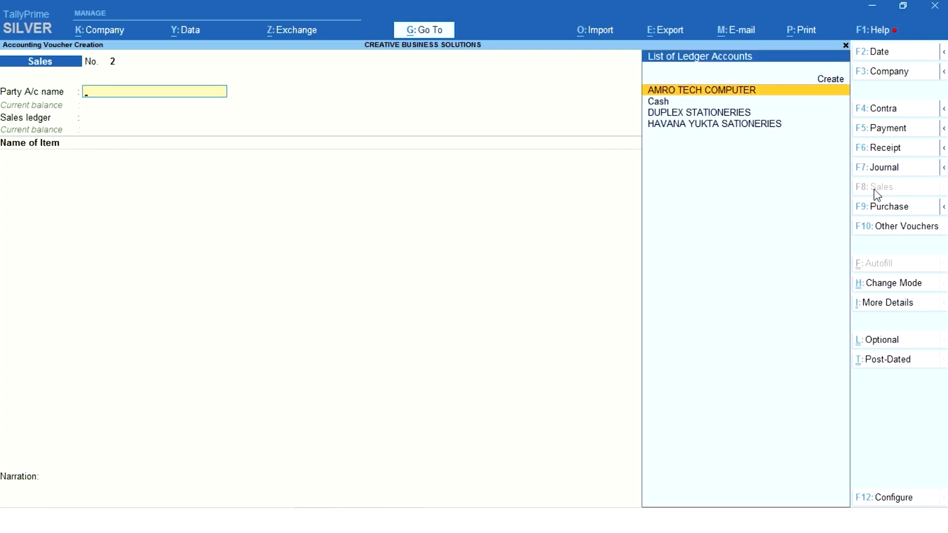
{"action": "key", "text": "Up"}
{"action": "key", "text": "Return"}
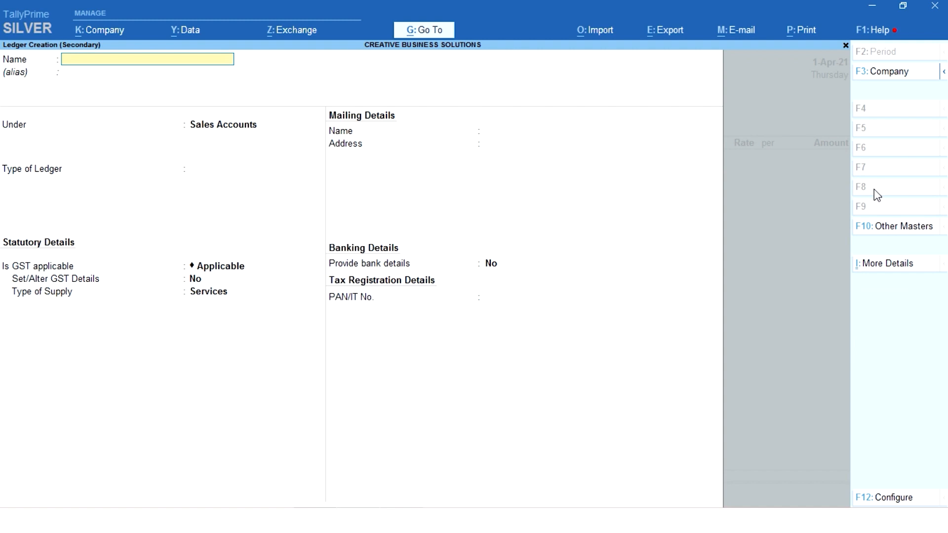
{"action": "type", "text": "KHUSHI COMPUTERS"}
{"action": "key", "text": "Return"}
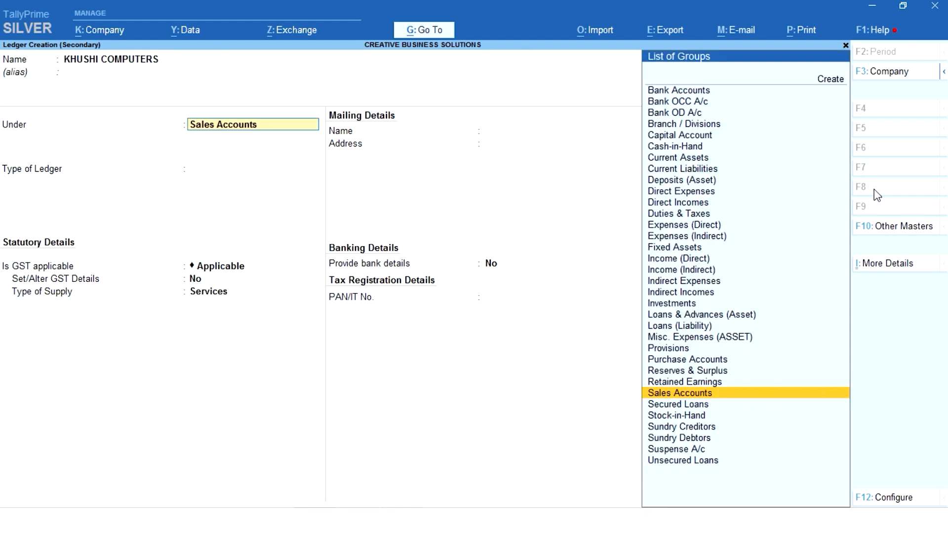
{"action": "type", "text": "DR"}
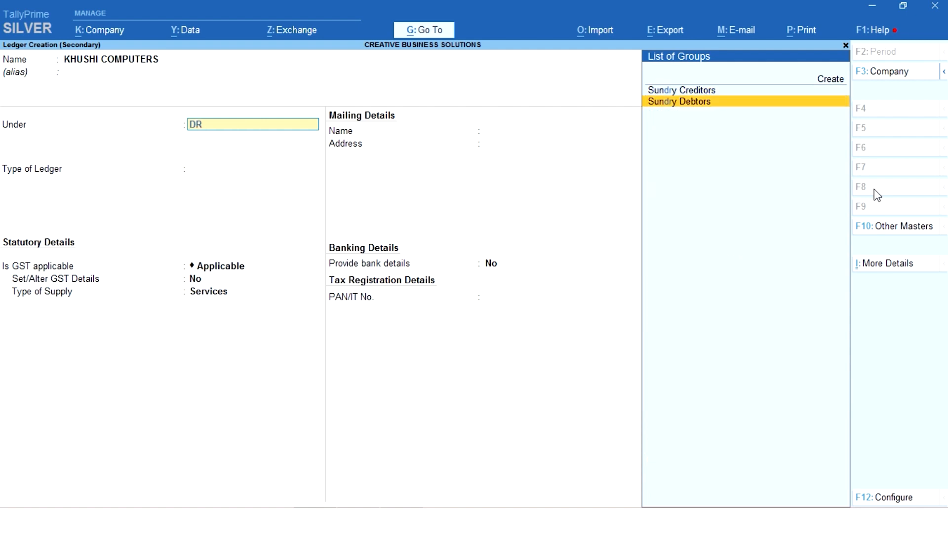
{"action": "key", "text": "Return"}
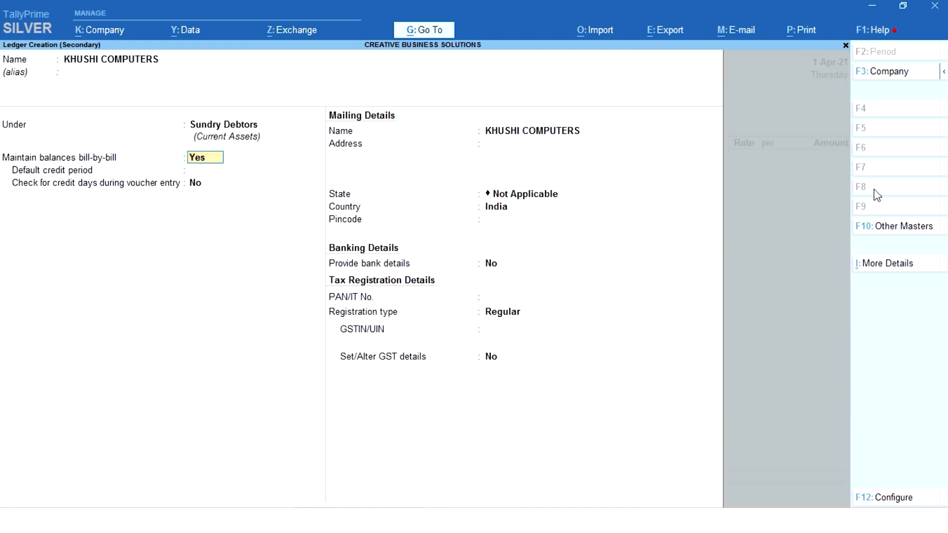
{"action": "key", "text": "ctrl+a"}
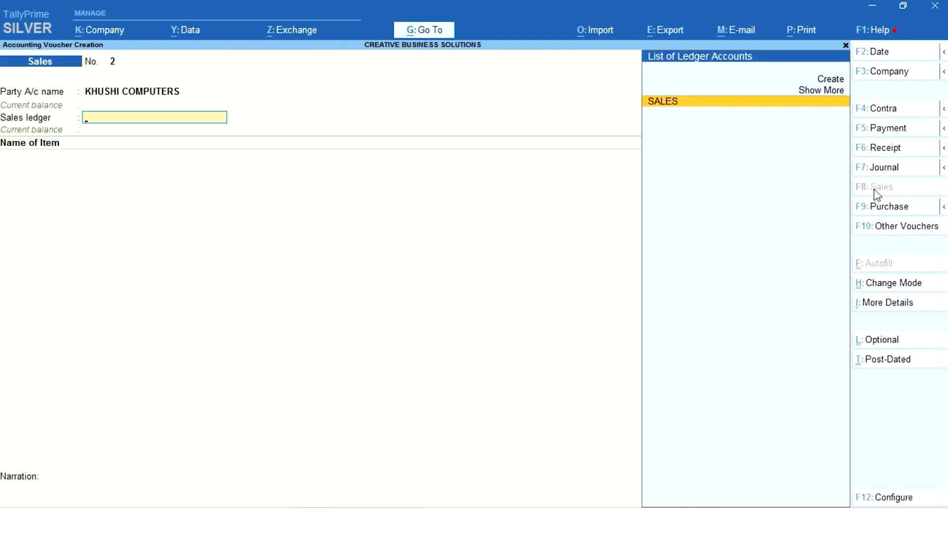
Choose SALES as the sales ledger and add CHAIR as the first line with 20 NOS at 1,850.00 per NOS
{"action": "key", "text": "Return"}
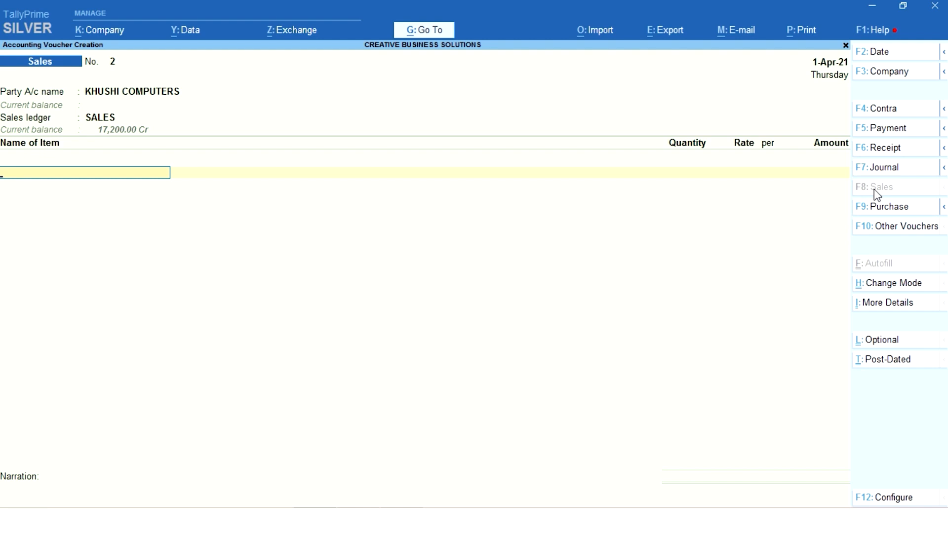
{"action": "key", "text": "alt"}
{"action": "type", "text": "CH"}
{"action": "key", "text": "Return"}
{"action": "type", "text": "20"}
{"action": "key", "text": "Return"}
{"action": "type", "text": "1,850"}
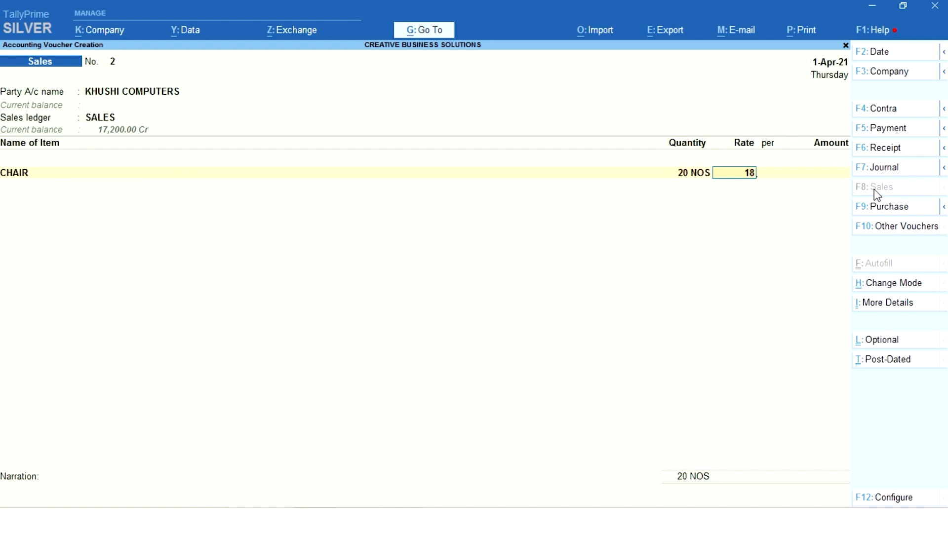
{"action": "key", "text": "Return"}
{"action": "key", "text": "Return"}
{"action": "key", "text": "Return"}
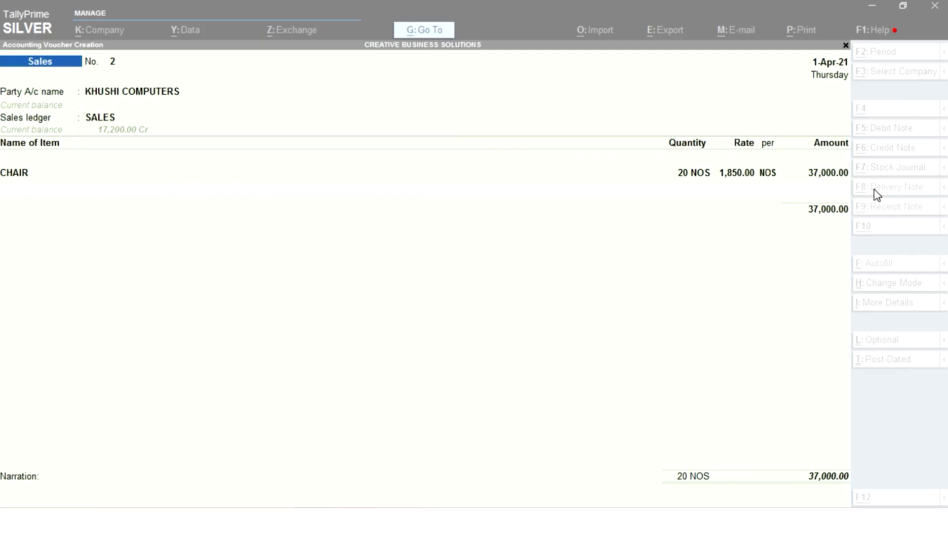
Add the stock item COMPUTER TABLE as the second line with 8 NOS at 4,450.00 per NOS
{"action": "type", "text": "CO"}
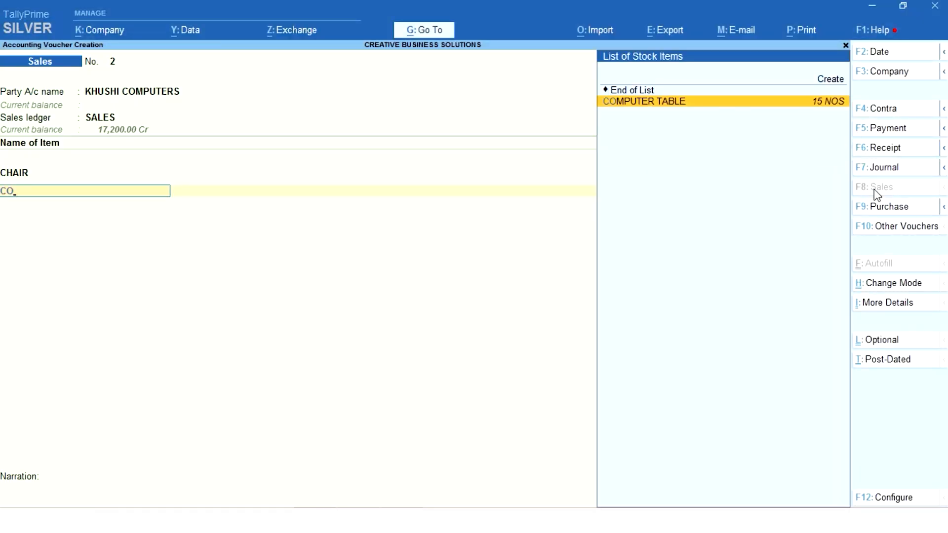
{"action": "key", "text": "Return"}
{"action": "type", "text": "8"}
{"action": "key", "text": "Return"}
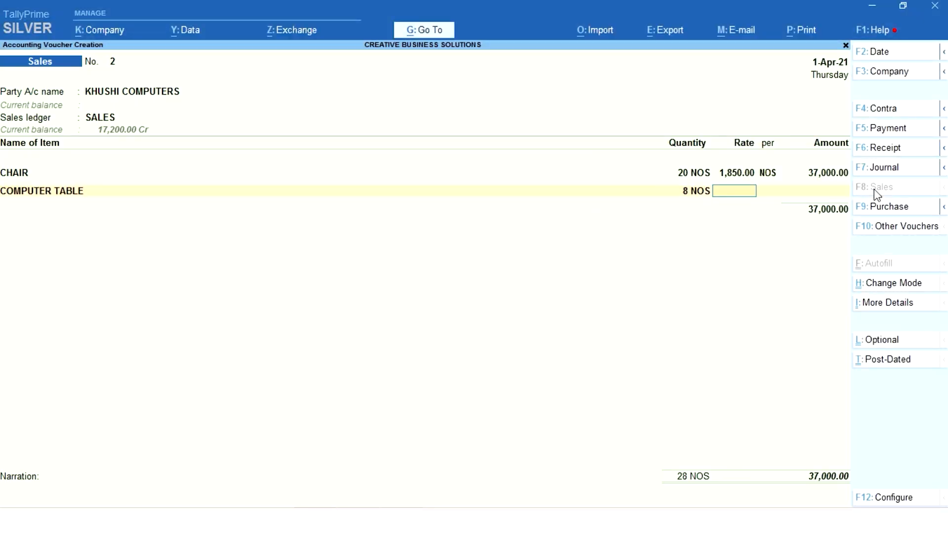
{"action": "type", "text": "4450"}
{"action": "key", "text": "Return"}
{"action": "key", "text": "Return"}
{"action": "key", "text": "Return"}
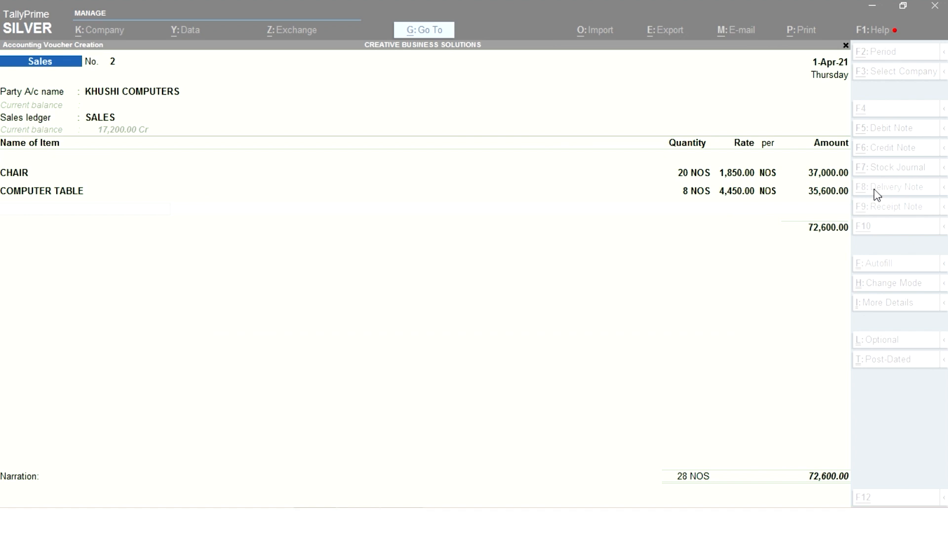
Check the antivirus quantity and rate in the slides, and add ANTI VIRUS as the third line with 10 NOS at 9,750.00 per NOS
{"action": "type", "text": "AN"}
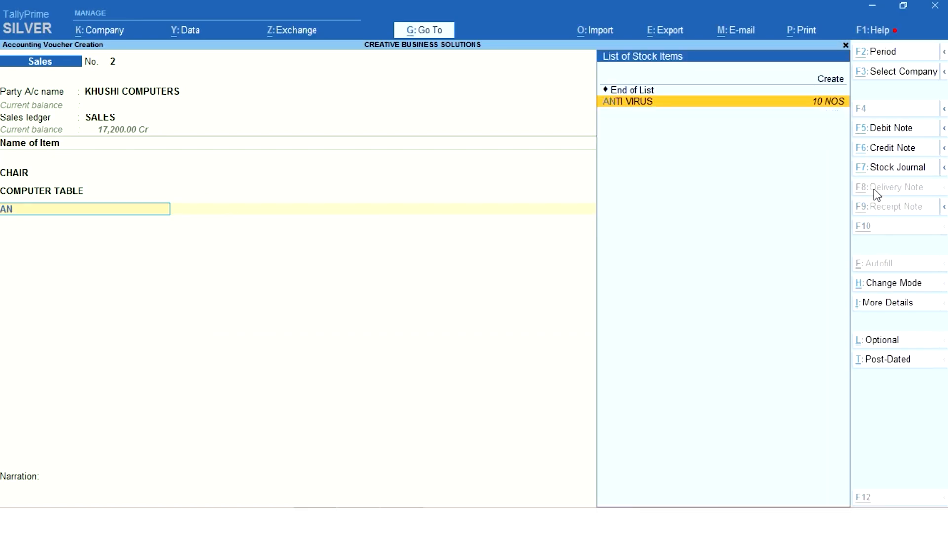
{"action": "key", "text": "alt+Tab"}
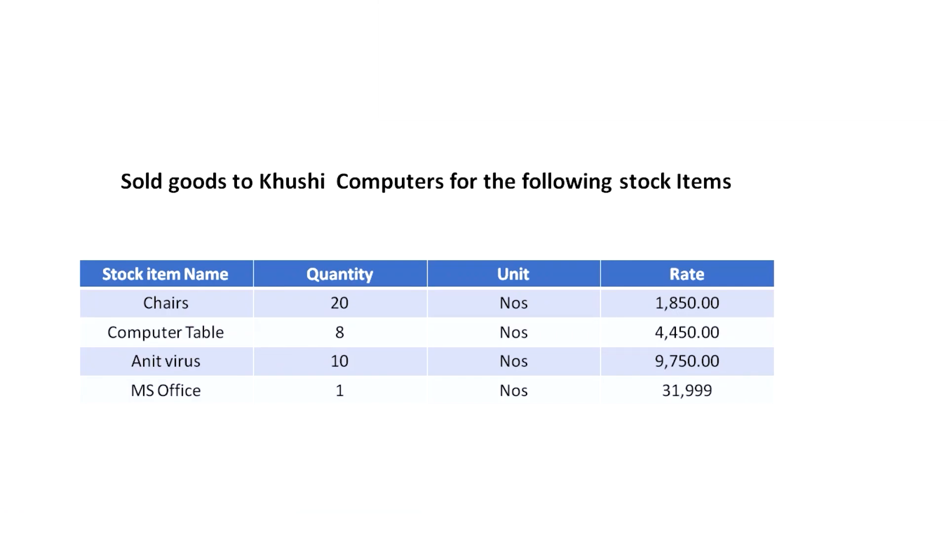
{"action": "key", "text": "alt+Tab"}
{"action": "key", "text": "Return"}
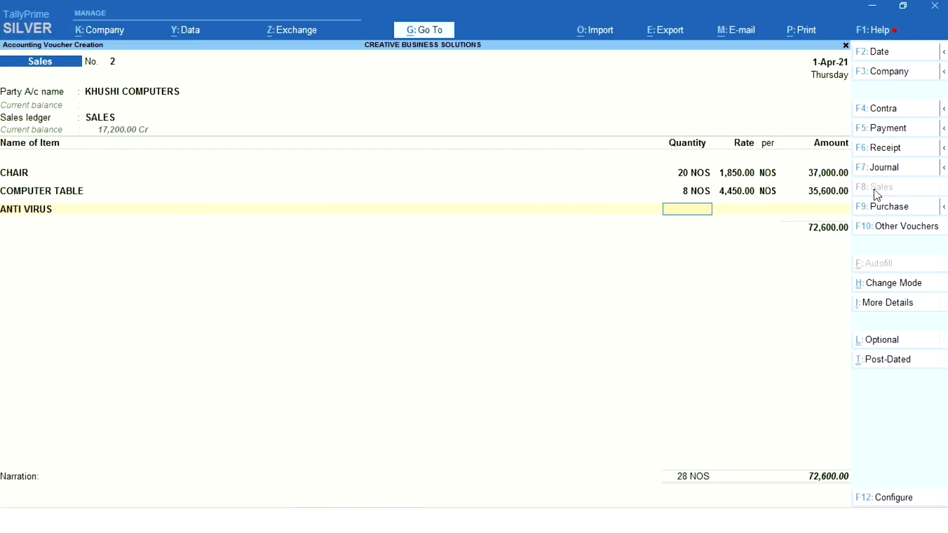
{"action": "type", "text": "10"}
{"action": "key", "text": "Return"}
{"action": "type", "text": "9750"}
{"action": "key", "text": "Return"}
{"action": "key", "text": "Return"}
{"action": "key", "text": "Return"}
Add the stock item MS OFFICE with 1 NOS at 31,999.00 per NOS and end the item list
{"action": "type", "text": "MS"}
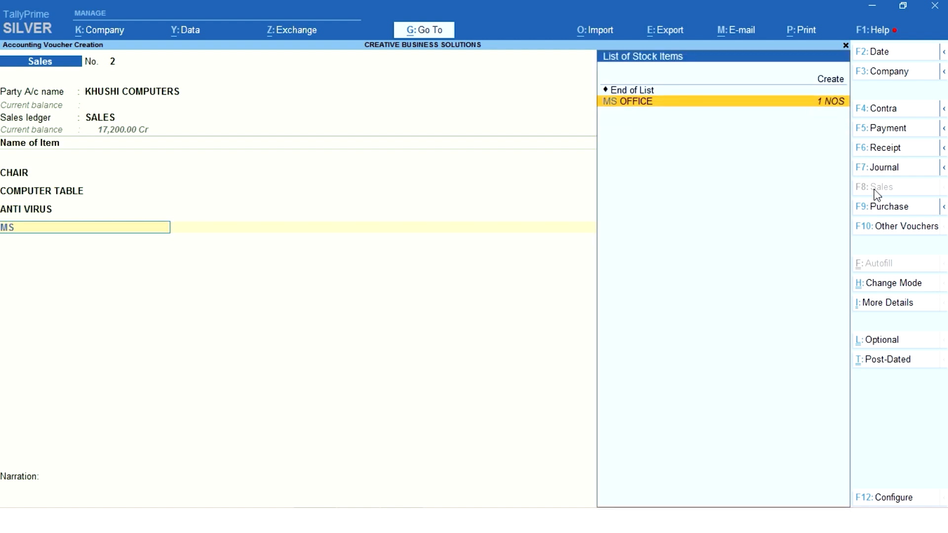
{"action": "key", "text": "Return"}
{"action": "type", "text": "1"}
{"action": "key", "text": "Return"}
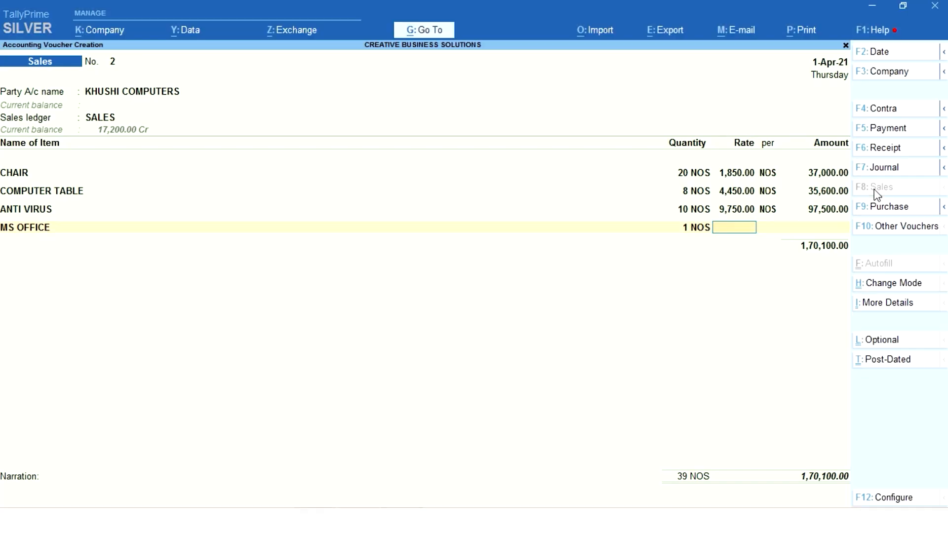
{"action": "type", "text": "31,999"}
{"action": "key", "text": "Return"}
{"action": "key", "text": "Return"}
{"action": "key", "text": "Return"}
{"action": "key", "text": "Return"}
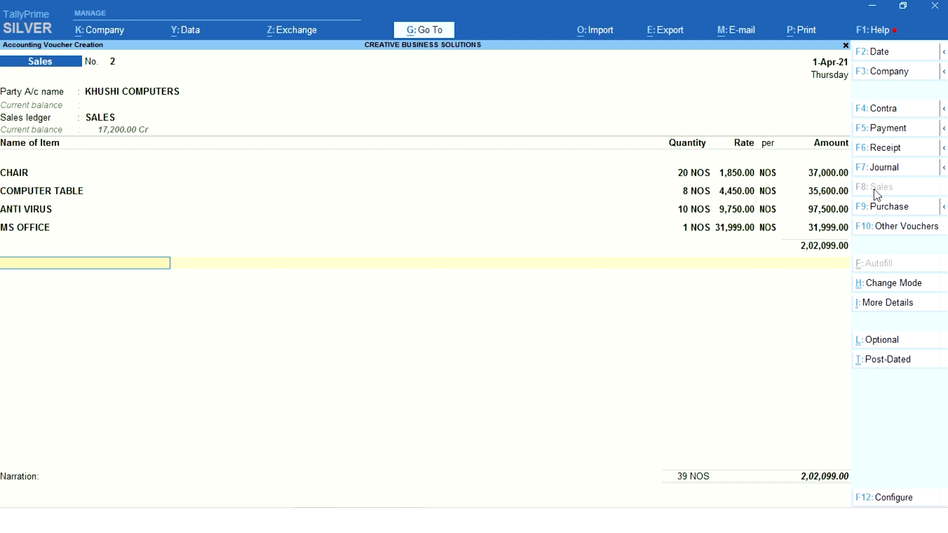
Finish the Khushi Computers sales voucher without additional ledgers or narration and save it
{"action": "key", "text": "Return"}
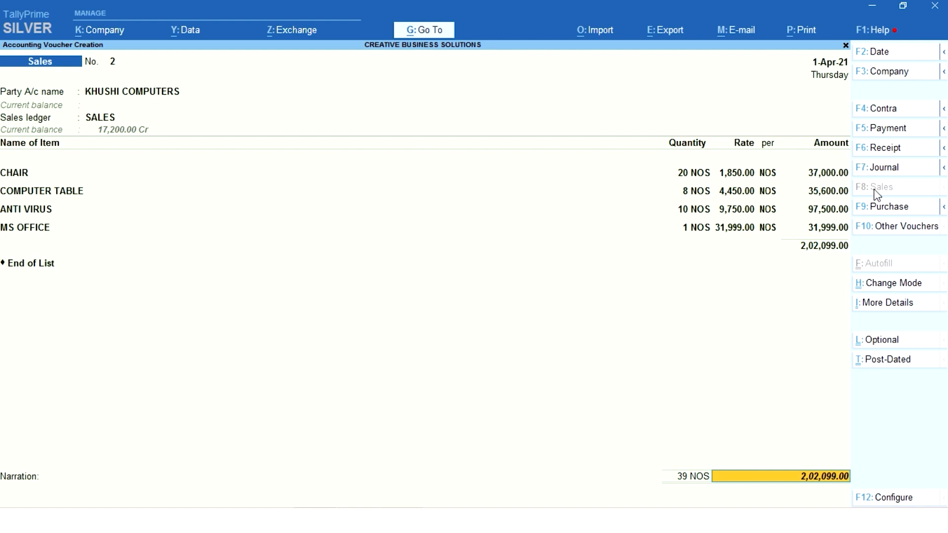
{"action": "key", "text": "Return"}
{"action": "key", "text": "Return"}
{"action": "key", "text": "Return"}
{"action": "key", "text": "Return"}
{"action": "key", "text": "Return"}
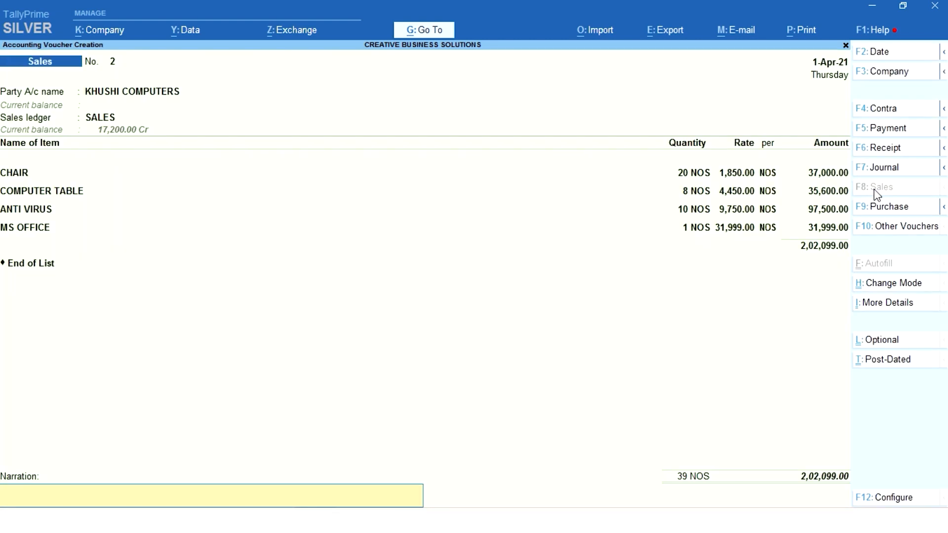
{"action": "key", "text": "Return"}
{"action": "key", "text": "Return"}
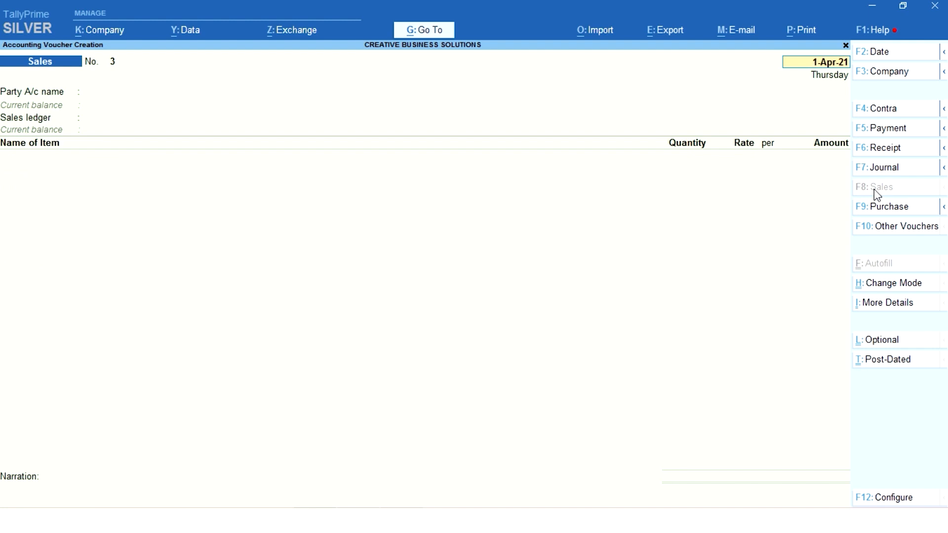
Leave voucher entry and open the Stock Summary report from the Gateway of Tally
{"action": "key", "text": "Escape"}
{"action": "key", "text": "Return"}
{"action": "key", "text": "Down"}
{"action": "key", "text": "Down"}
{"action": "key", "text": "Down"}
{"action": "key", "text": "Down"}
{"action": "key", "text": "Down"}
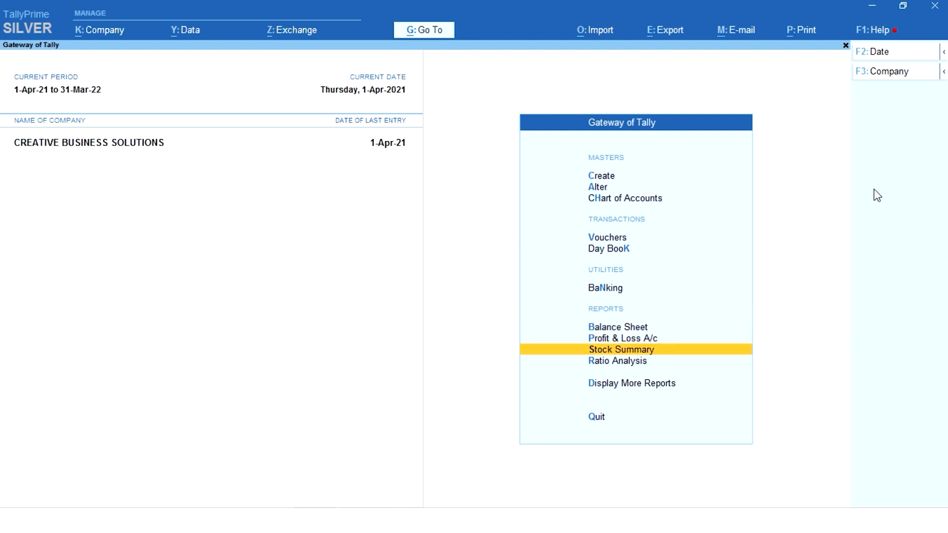
{"action": "key", "text": "Return"}
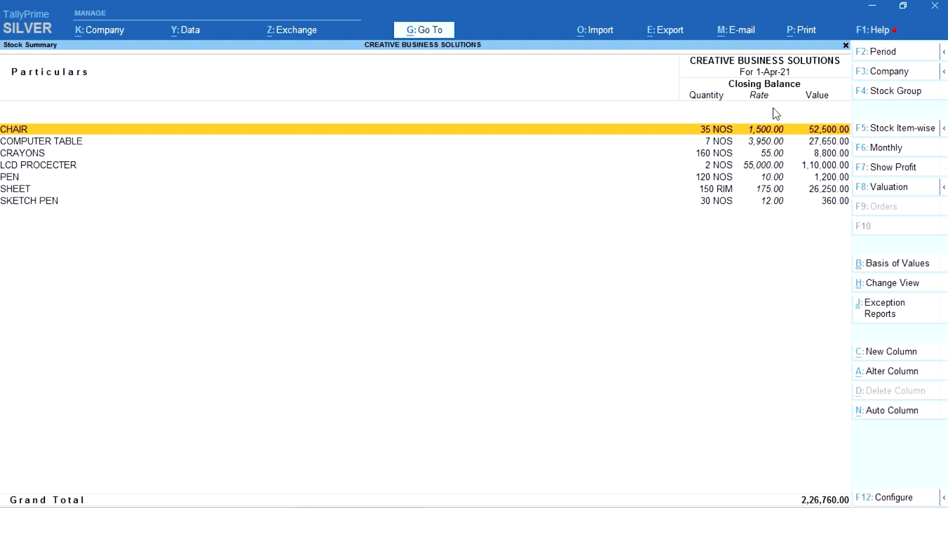
Configure the Stock Summary to show the opening balance, goods inwards and goods outwards, and select the CHAIR row
{"action": "left_click", "coordinate": [802, 165]}
{"action": "key", "text": "F12"}
{"action": "key", "text": "Down"}
{"action": "key", "text": "Down"}
{"action": "key", "text": "Down"}
{"action": "key", "text": "Down"}
{"action": "type", "text": "y"}
{"action": "key", "text": "Return"}
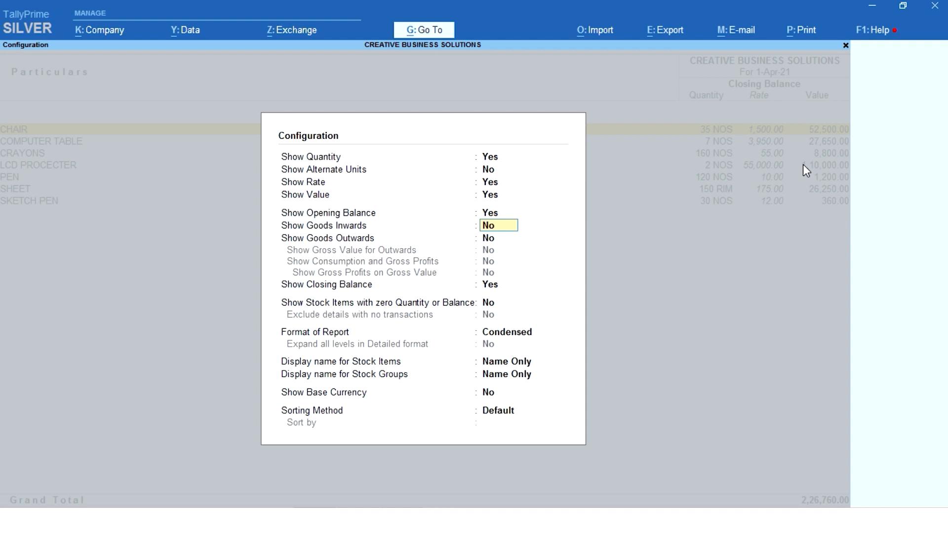
{"action": "type", "text": "y"}
{"action": "key", "text": "Return"}
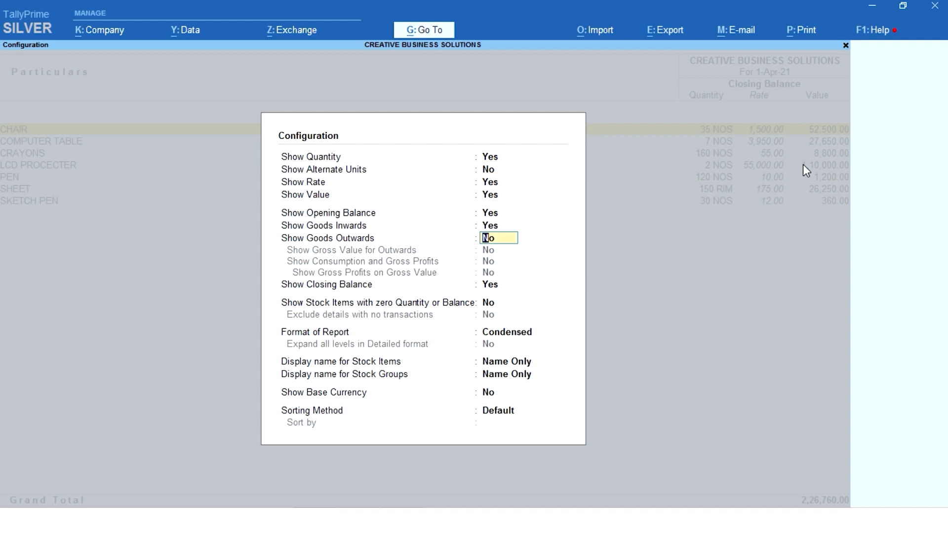
{"action": "type", "text": "y"}
{"action": "key", "text": "Return"}
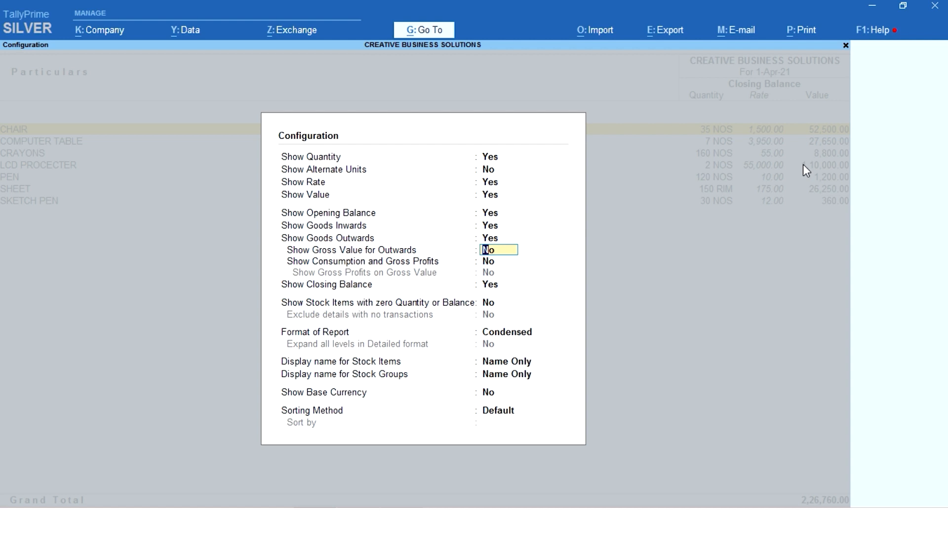
{"action": "key", "text": "ctrl+a"}
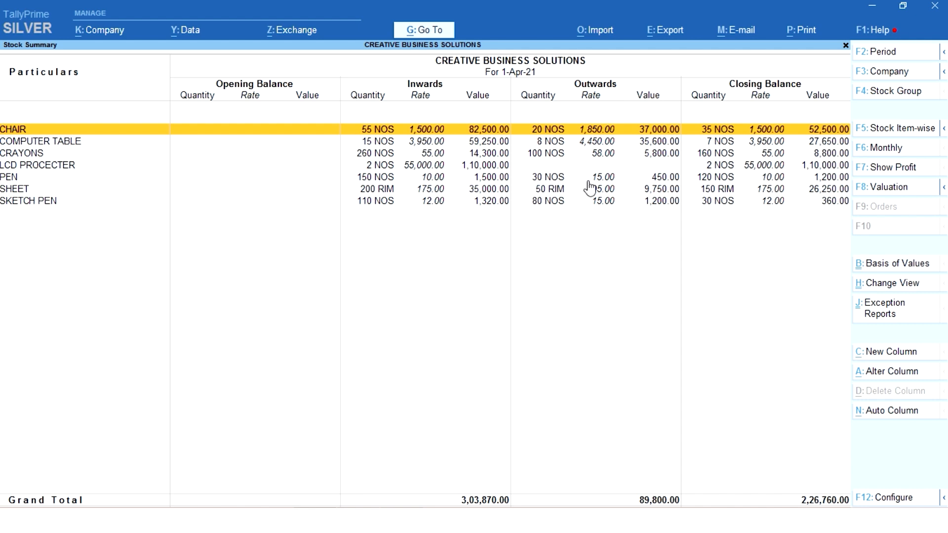
{"action": "left_click", "coordinate": [745, 134]}
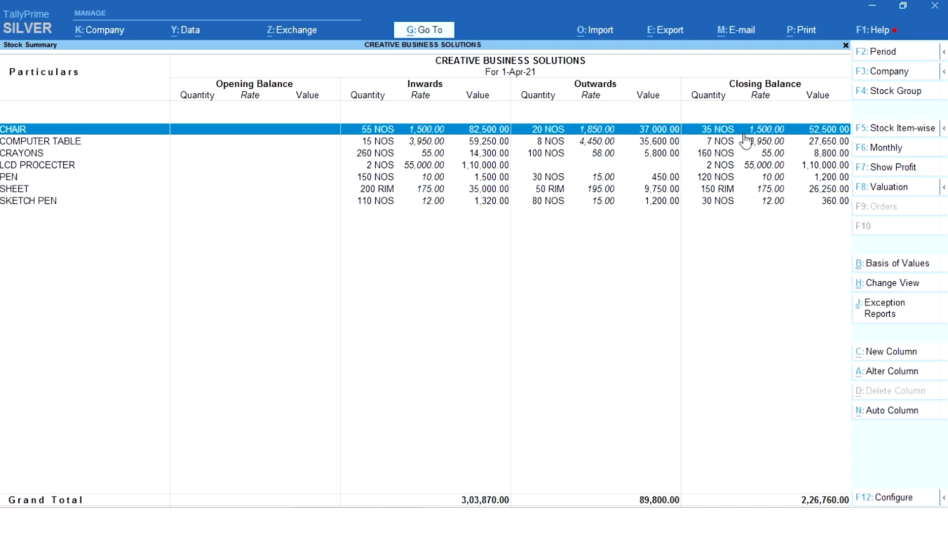